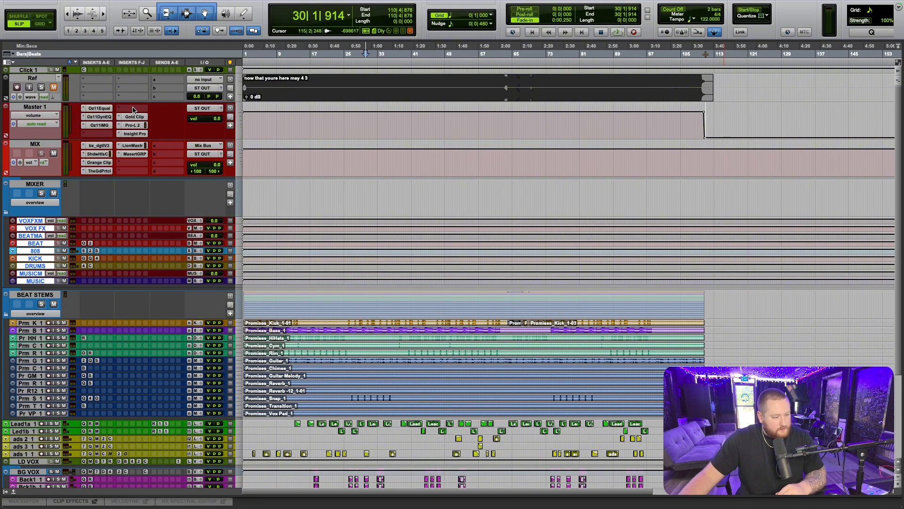
left_click(134, 108)
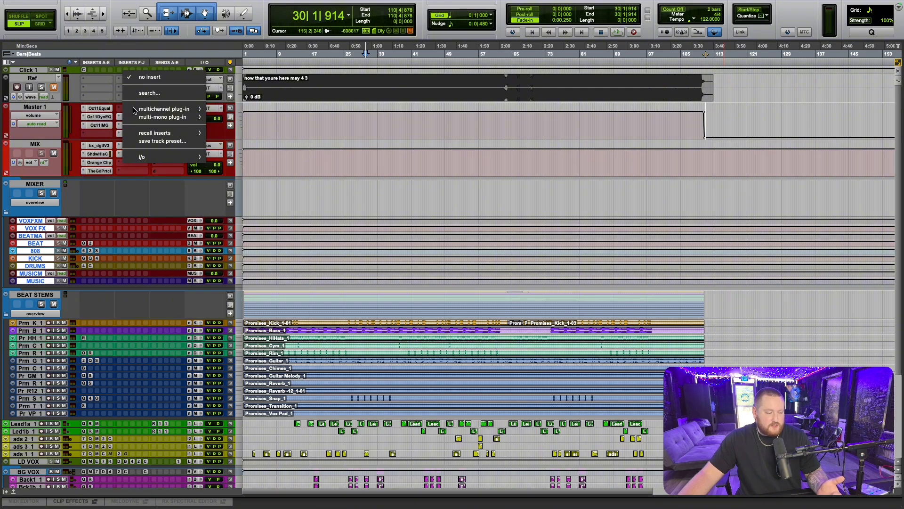
left_click(365, 154)
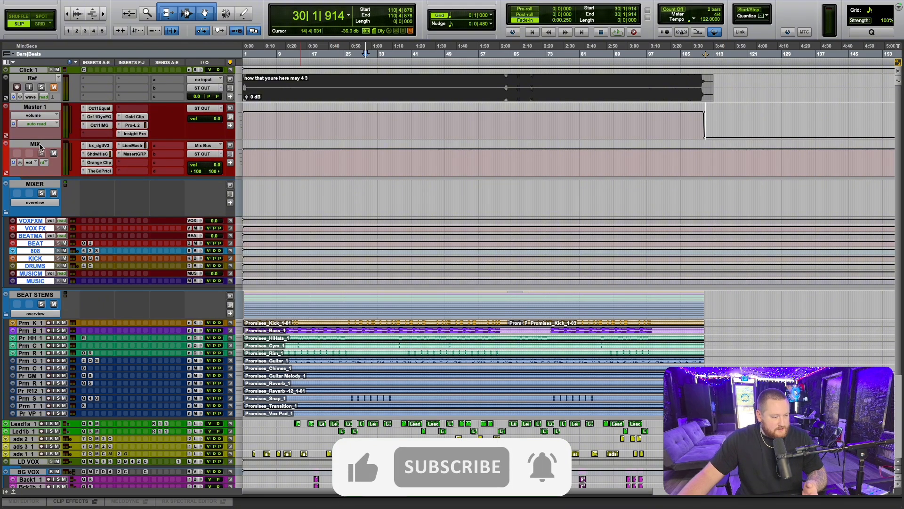
left_click(39, 108)
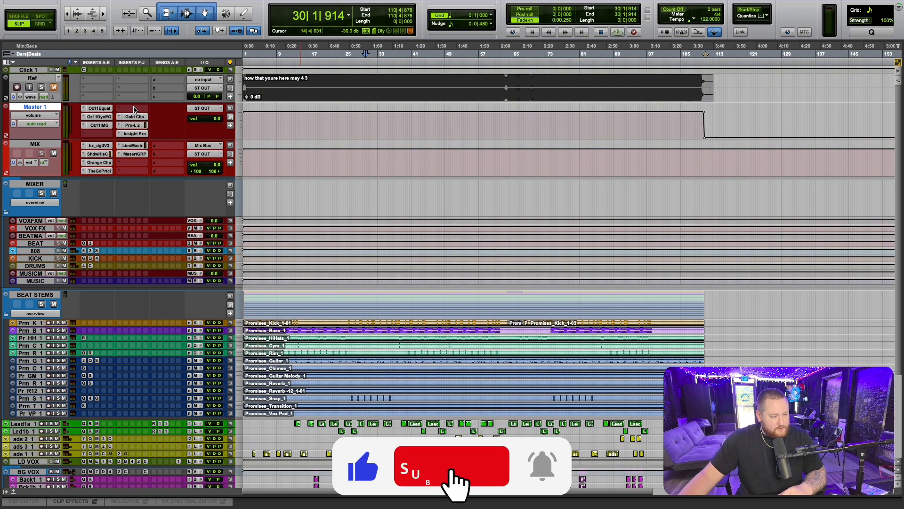
left_click(134, 109)
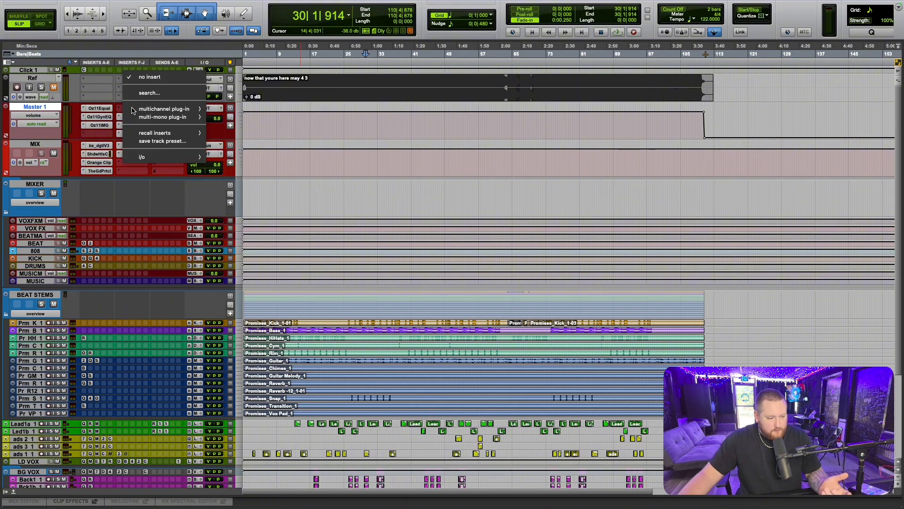
left_click(285, 136)
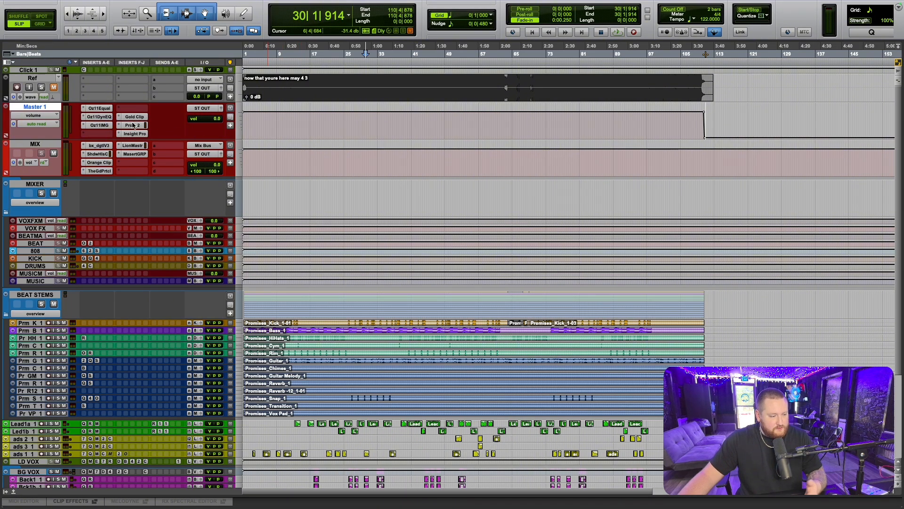
- Search for "bass" and insert the stereo BASSROOM plug-in in Master 1's empty insert slot below Oz11IMG
left_click(104, 133)
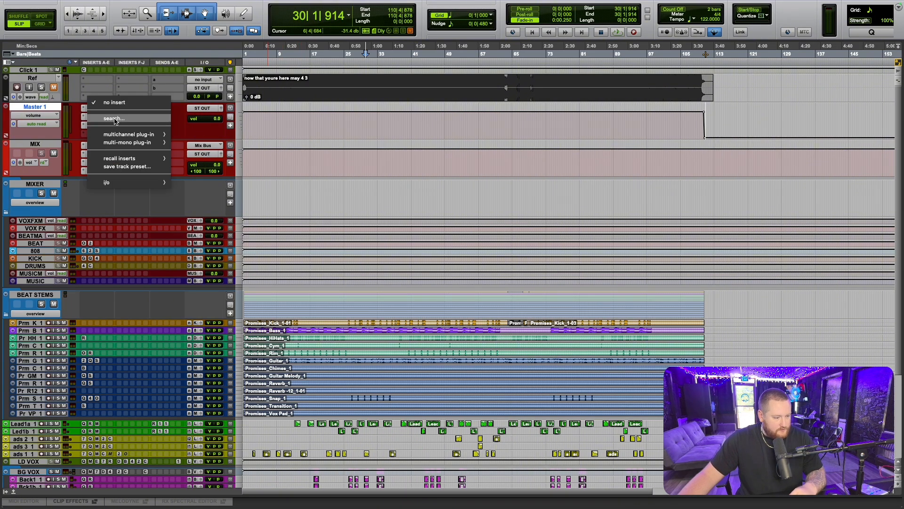
type("bass")
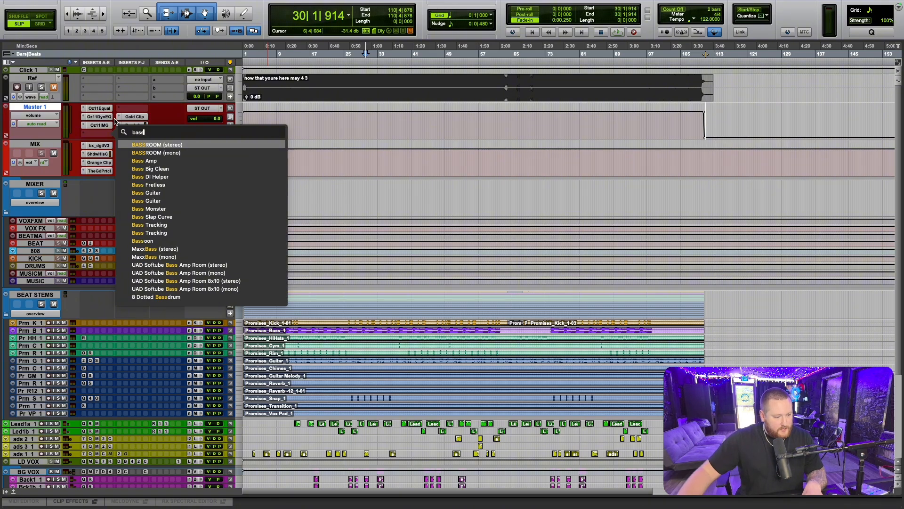
left_click(151, 145)
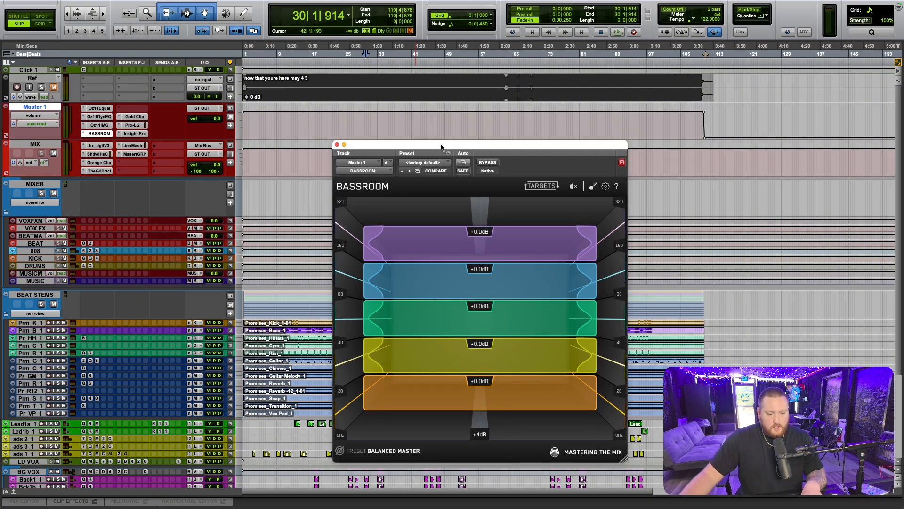
left_click_drag(449, 146, 407, 88)
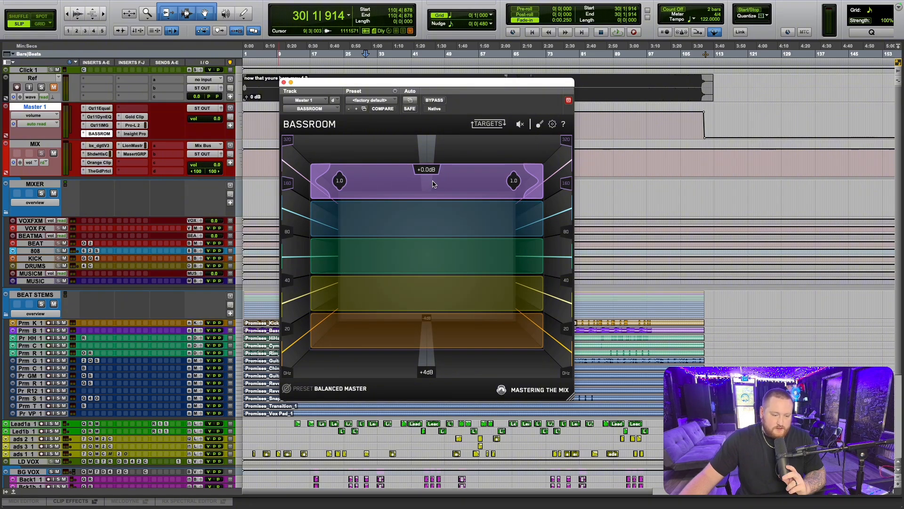
mouse_move(434, 183)
left_mouse_down()
mouse_move(438, 205)
mouse_move(435, 189)
left_mouse_up()
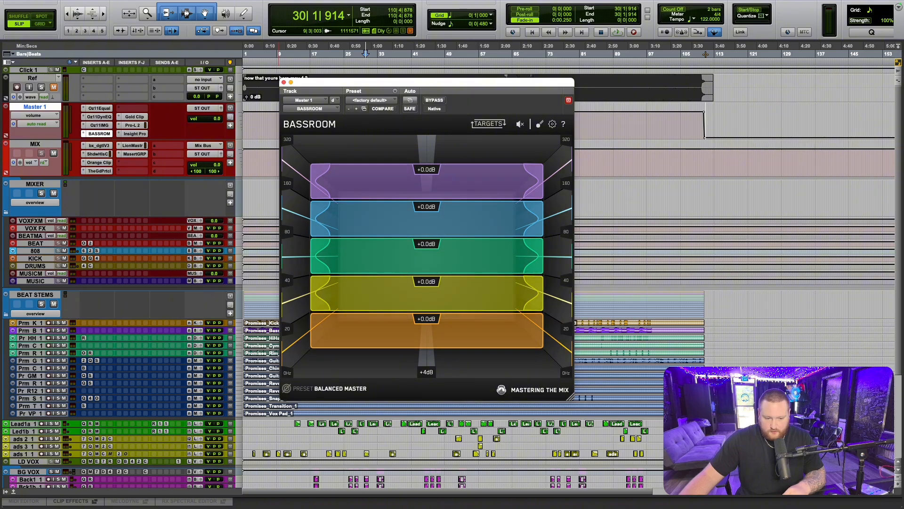
- Load BASSROOM's Contemporary target preset from the R&B category
left_click(340, 389)
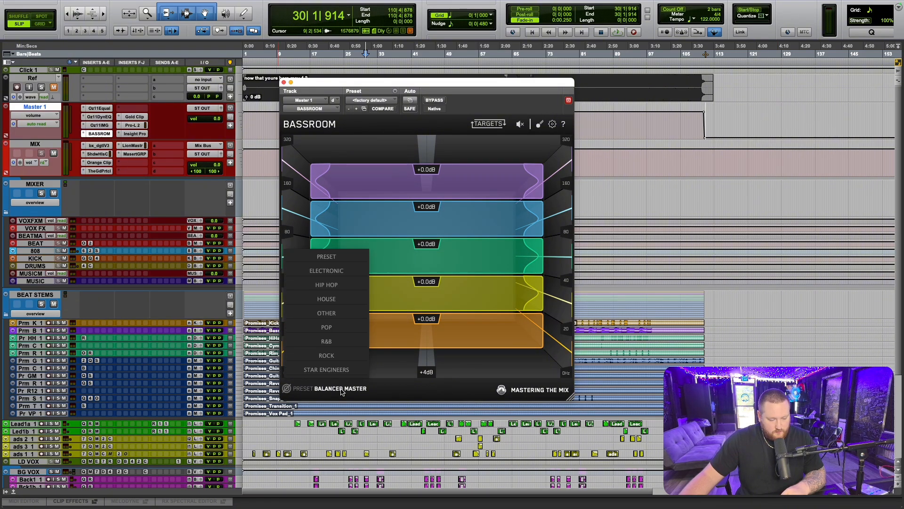
mouse_move(335, 257)
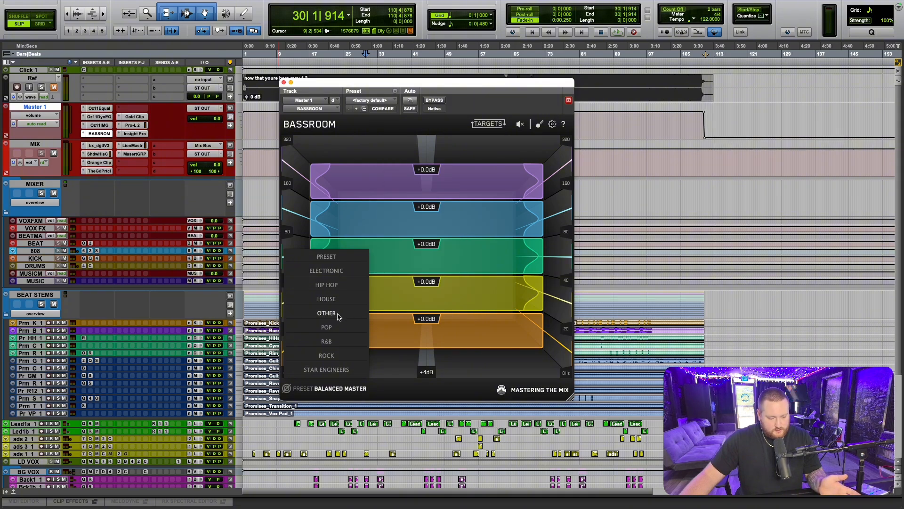
mouse_move(333, 355)
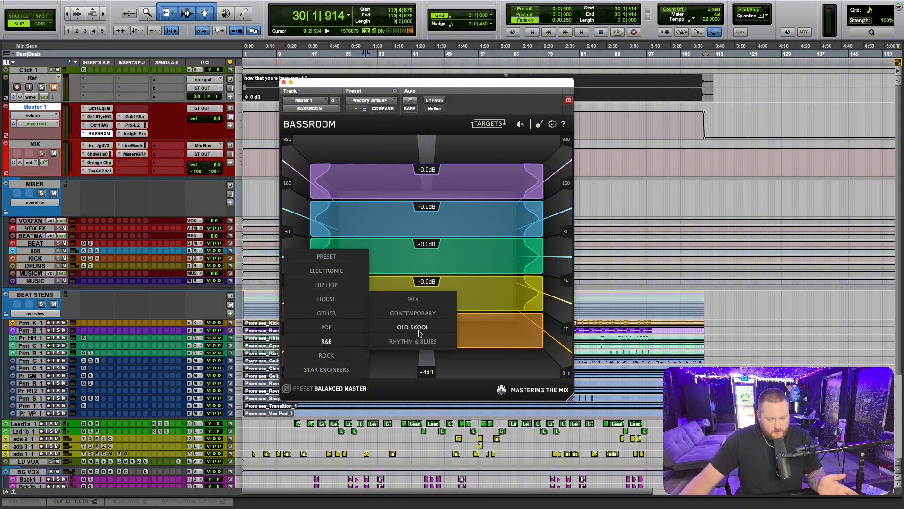
left_click(425, 315)
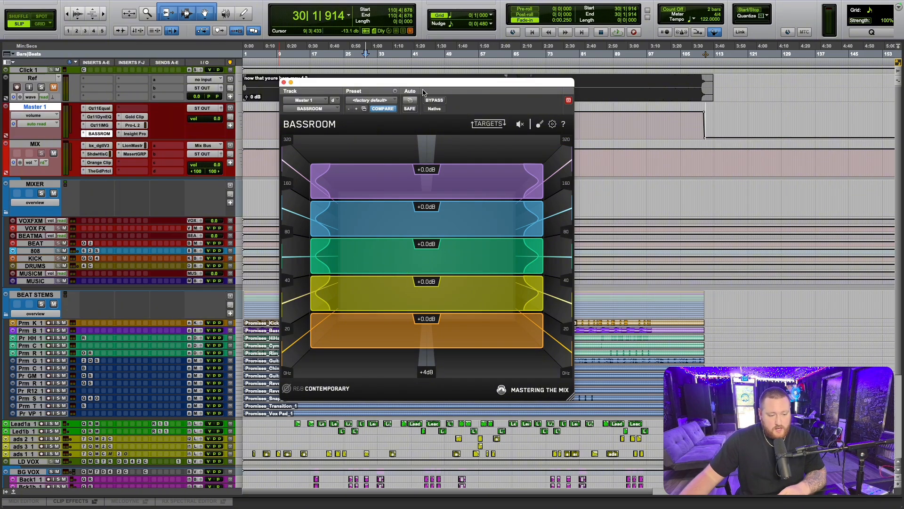
- Play the song from about bar 28 to bar 44 with BASSROOM in view to analyse the low end
left_click_drag(427, 84, 429, 251)
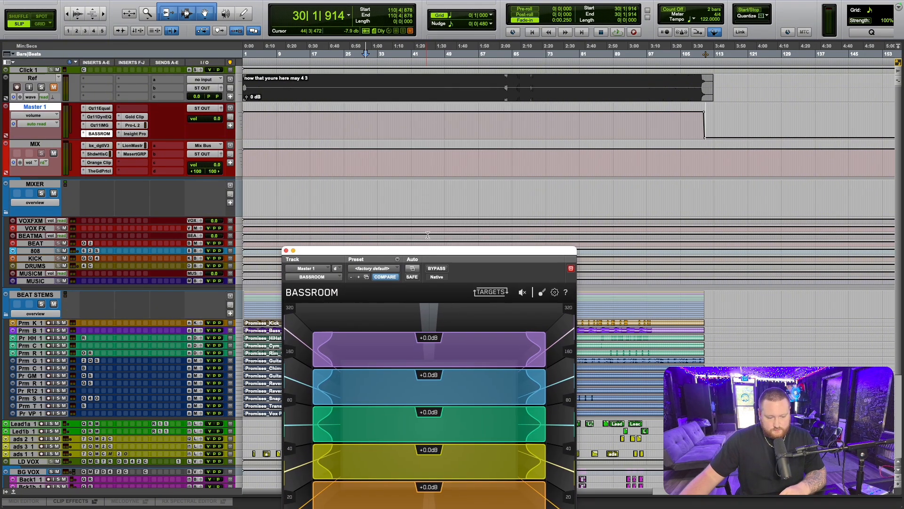
scroll(429, 216, "down", 5)
scroll(429, 216, "up", 4, "alt")
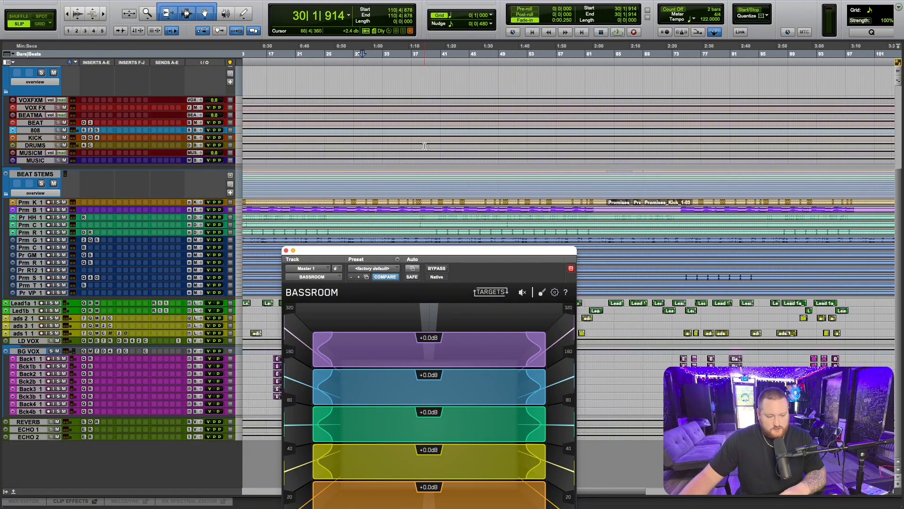
left_click_drag(471, 250, 492, 77)
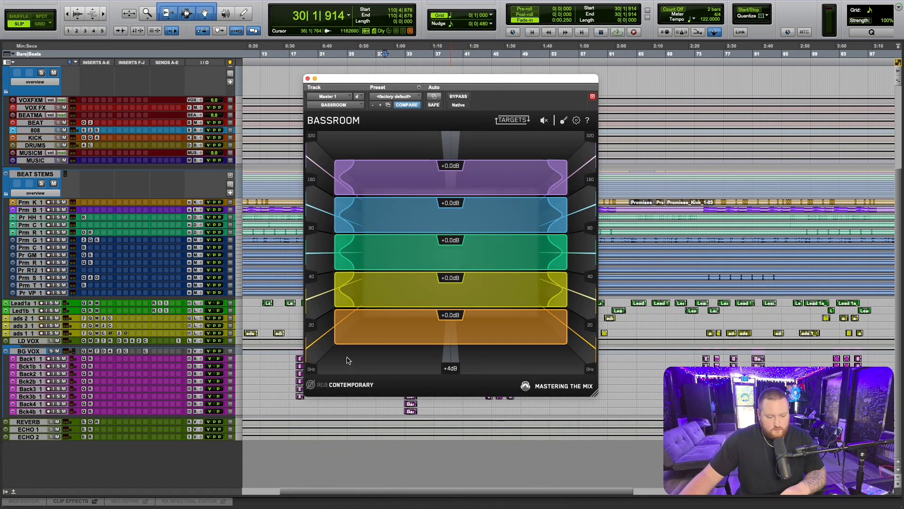
left_click_drag(371, 87, 377, 159)
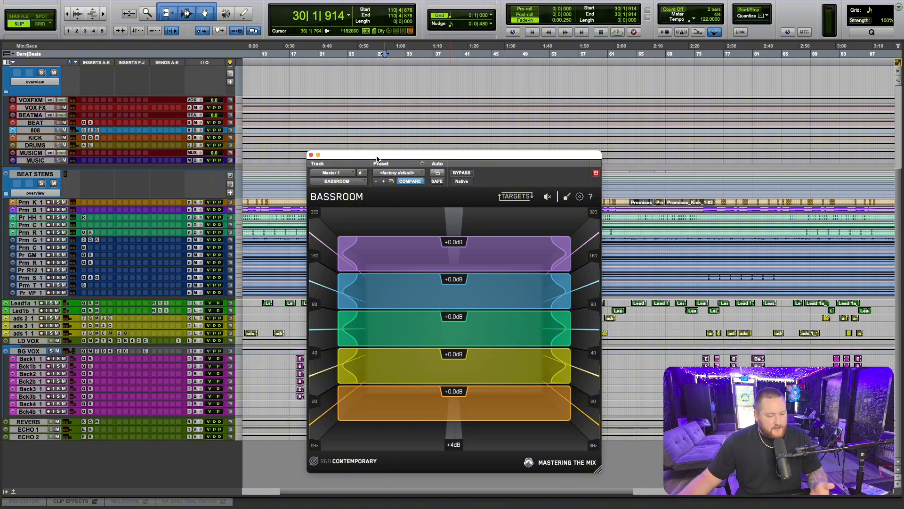
left_click_drag(446, 153, 428, 303)
scroll(463, 214, "down", 5)
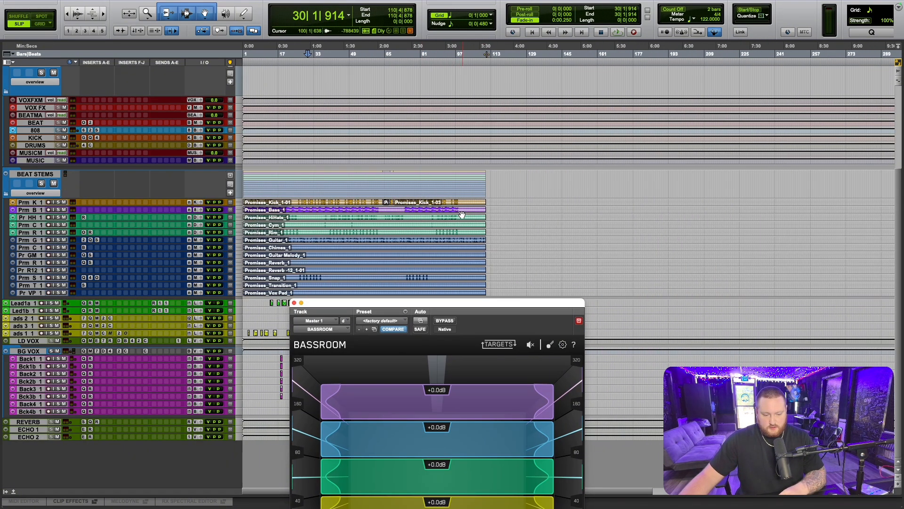
scroll(344, 194, "up", 3)
scroll(346, 196, "up", 3)
scroll(352, 200, "left", 5)
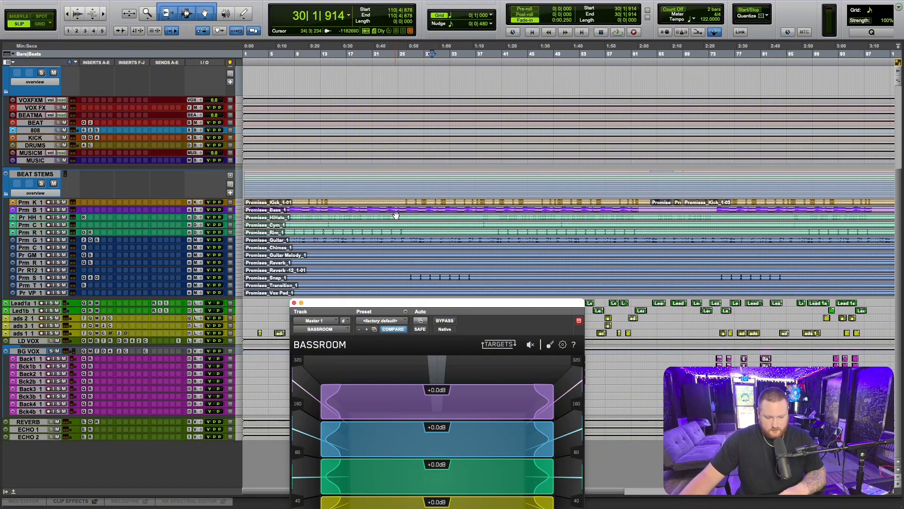
left_click(423, 49)
left_click_drag(496, 304, 452, 96)
left_click(617, 32)
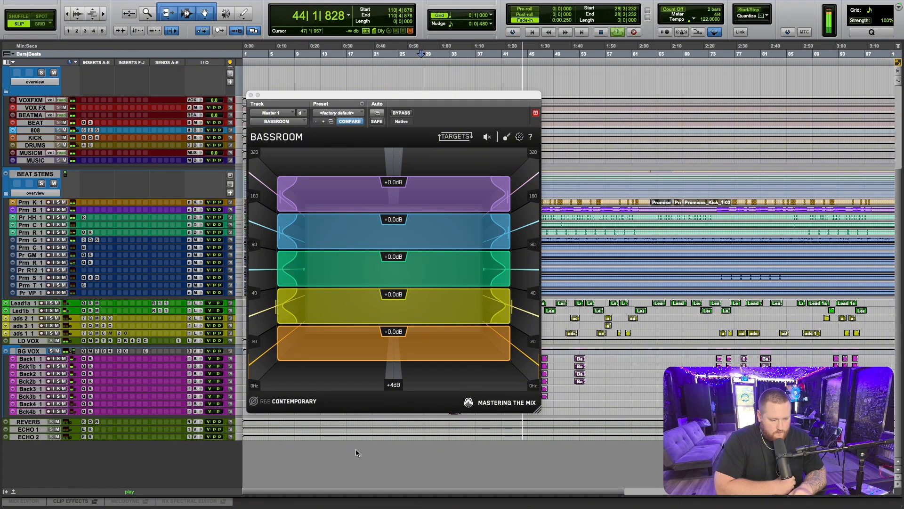
key("space")
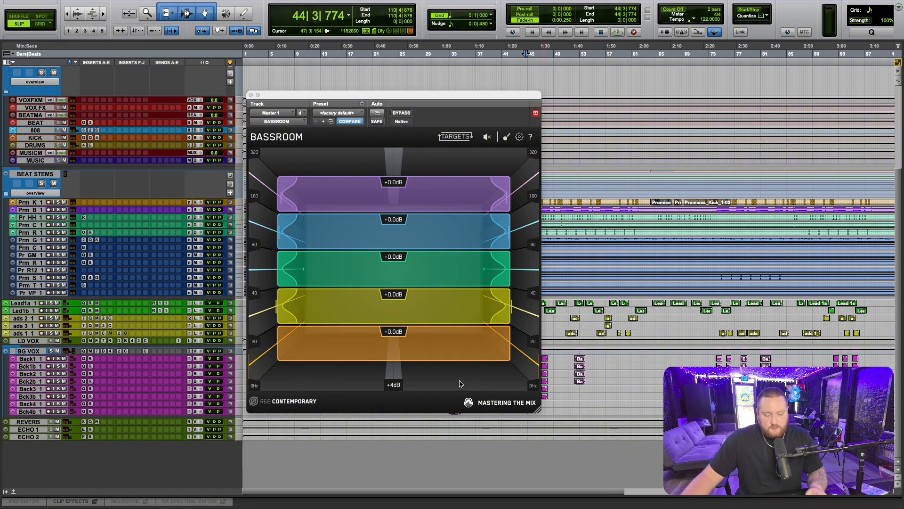
- Set BASSROOM's yellow 20–40 Hz band to +0.2 dB, blue 80–160 Hz band to -0.1 dB and purple 160–320 Hz band to -0.5 dB
left_click(422, 306)
left_click_drag(423, 306, 423, 301)
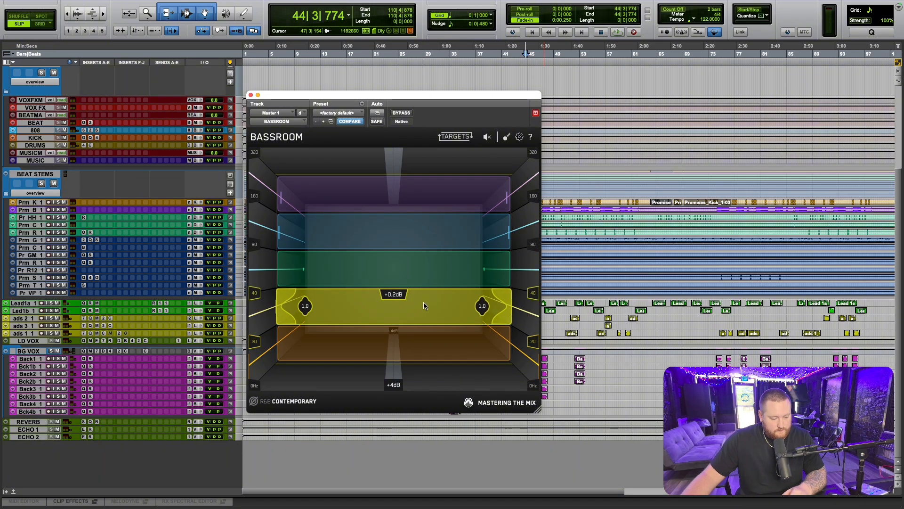
left_click(317, 234)
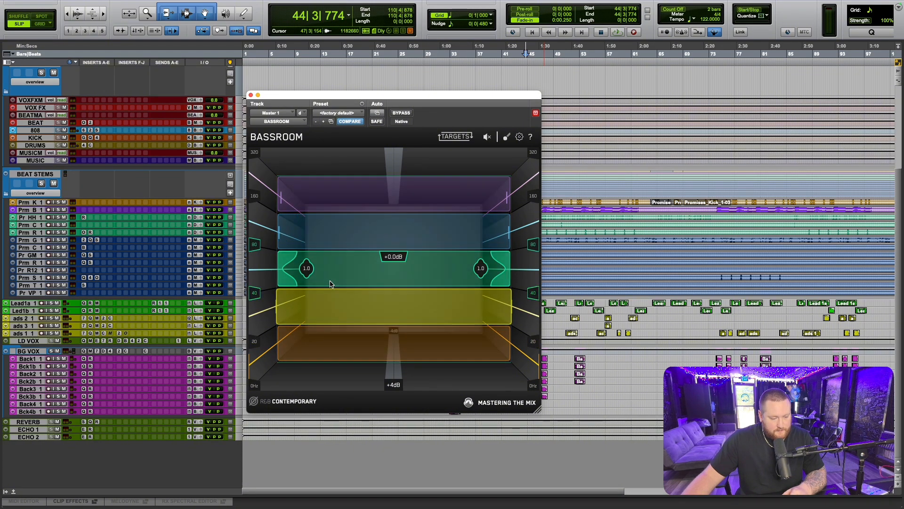
left_click_drag(330, 230, 330, 231)
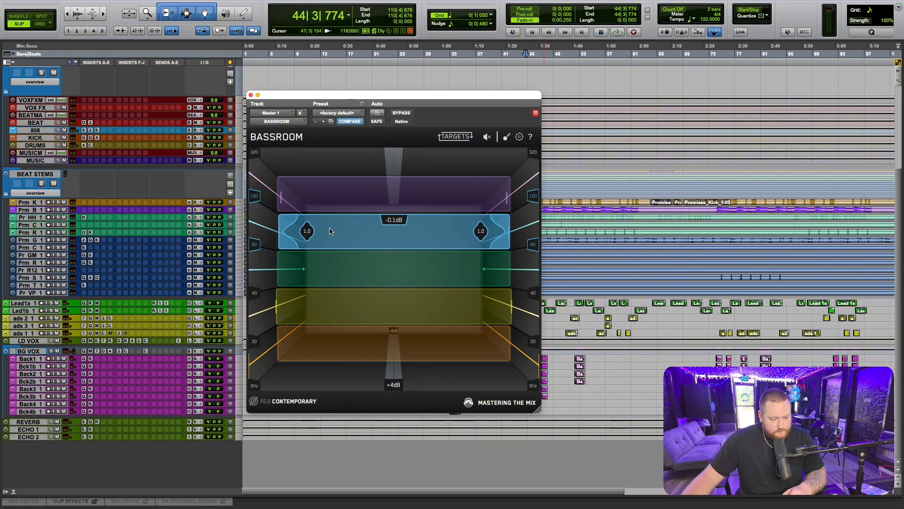
left_click(330, 200)
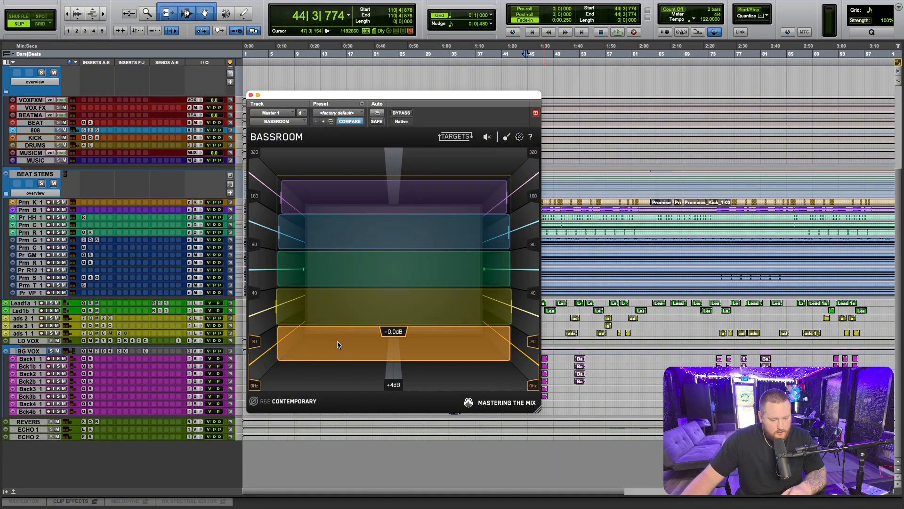
- Boost BASSROOM's orange 0–20 Hz band to +4.0 dB and cut the green 40–80 Hz band to -3.6 dB
left_click_drag(338, 342, 342, 316)
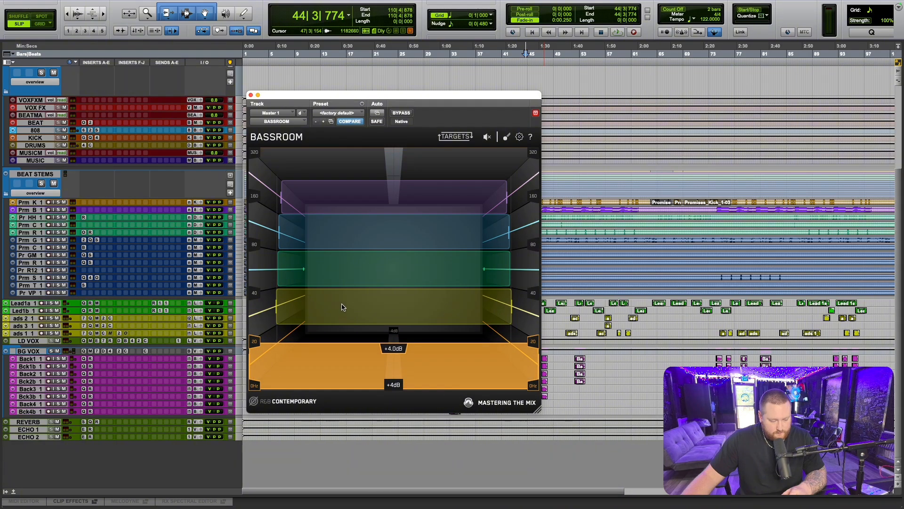
left_click(344, 307)
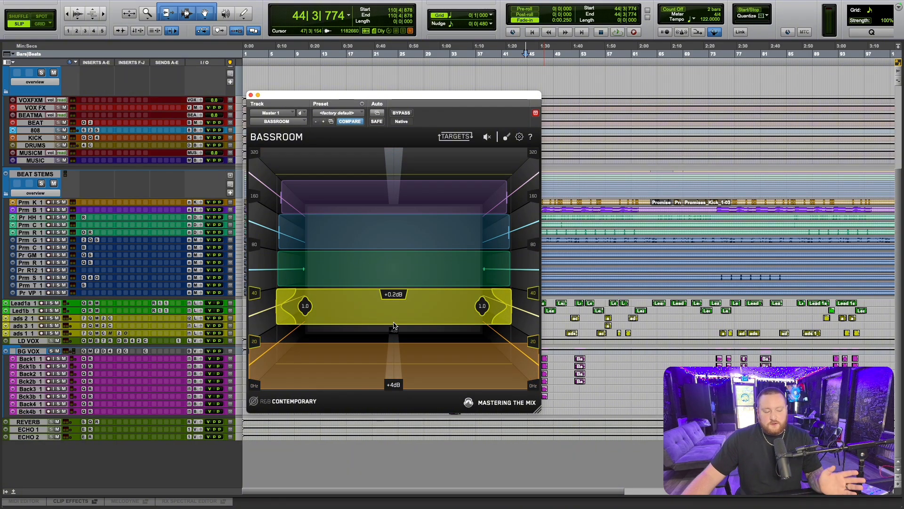
left_click(393, 344)
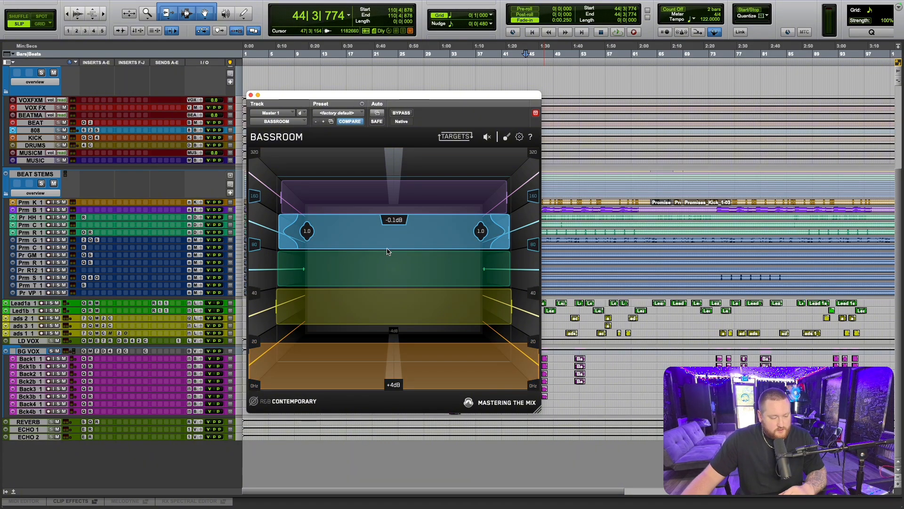
left_click_drag(376, 272, 377, 304)
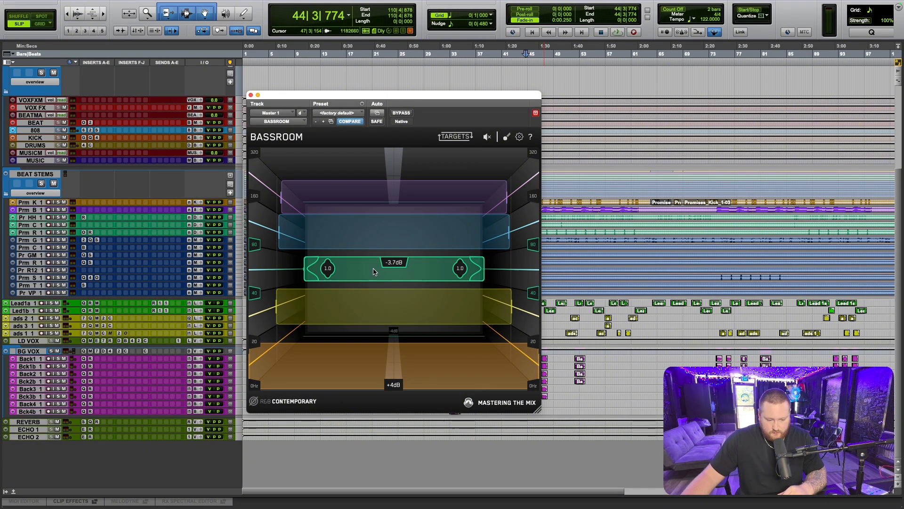
left_click_drag(373, 269, 377, 270)
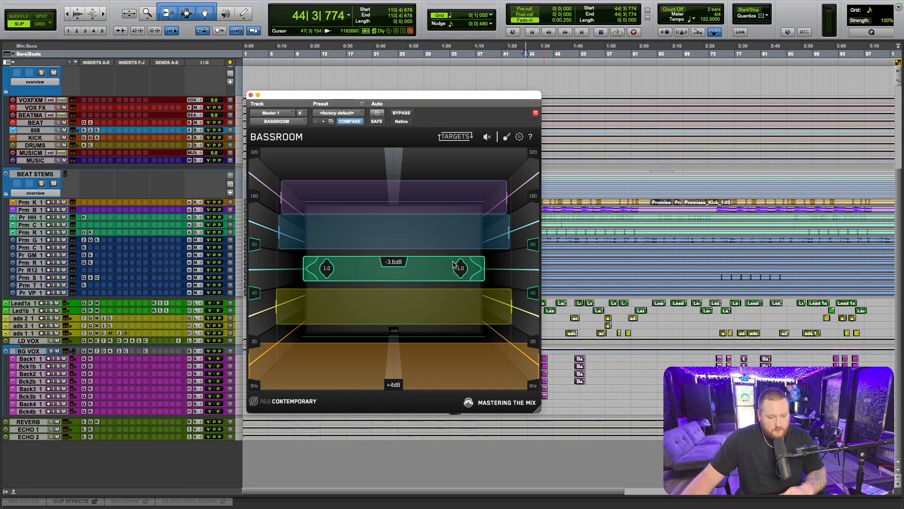
- Place the playback start at about bar 25 and bring the whole BASSROOM window back into view
left_click_drag(453, 97, 564, 267)
scroll(493, 170, "down", 3)
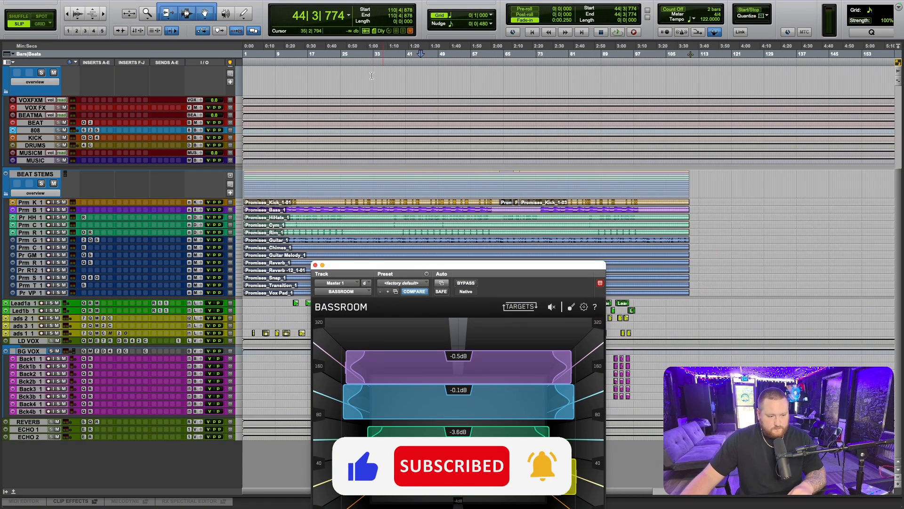
left_click(340, 53)
left_click_drag(498, 271, 511, 228)
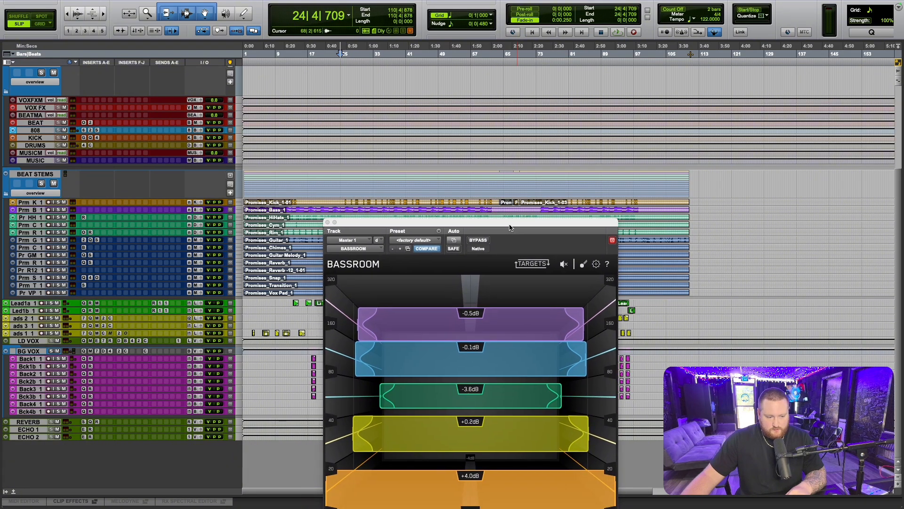
left_click(346, 47)
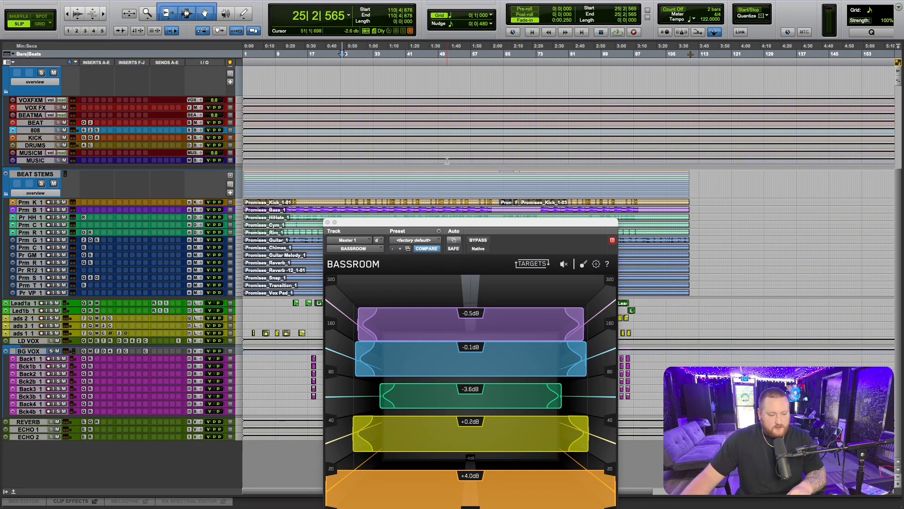
left_click_drag(476, 224, 441, 133)
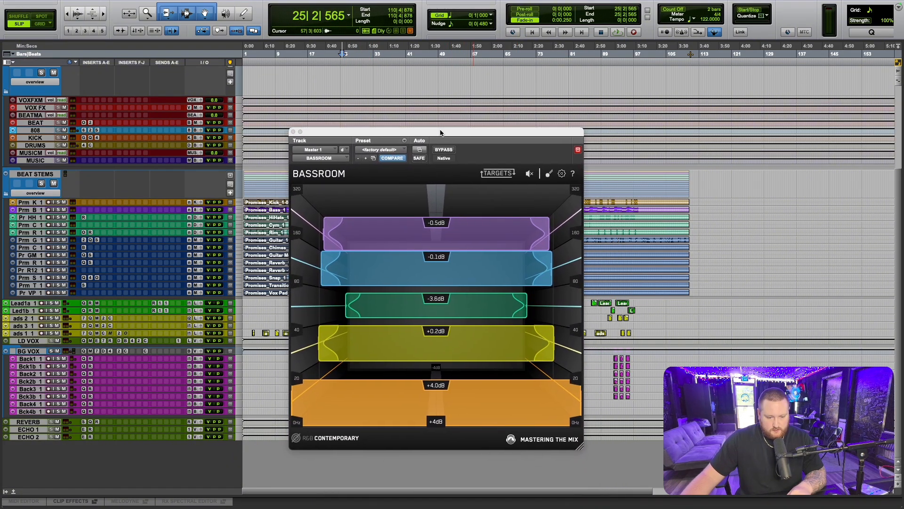
- Play the song from about bar 25 to bar 43, switching BASSROOM between bypassed and active to compare the low end
left_click(450, 151)
key("space")
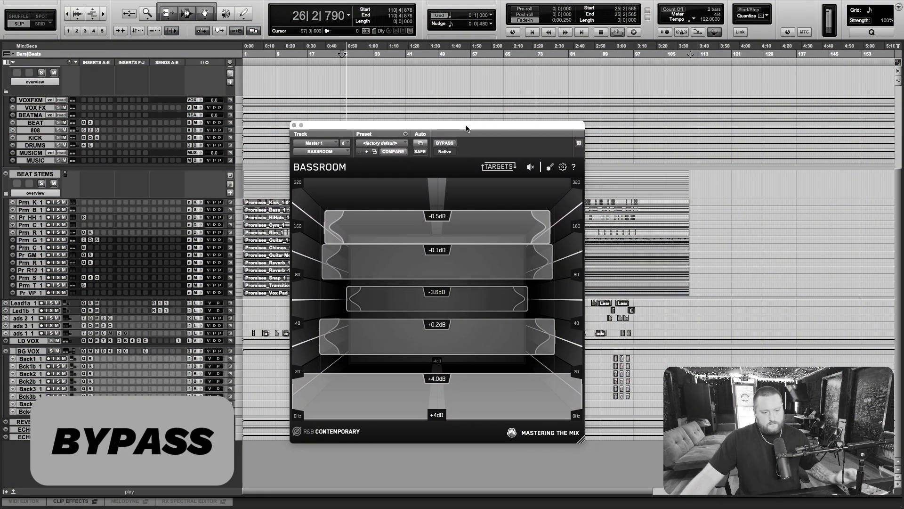
left_click_drag(464, 135, 475, 116)
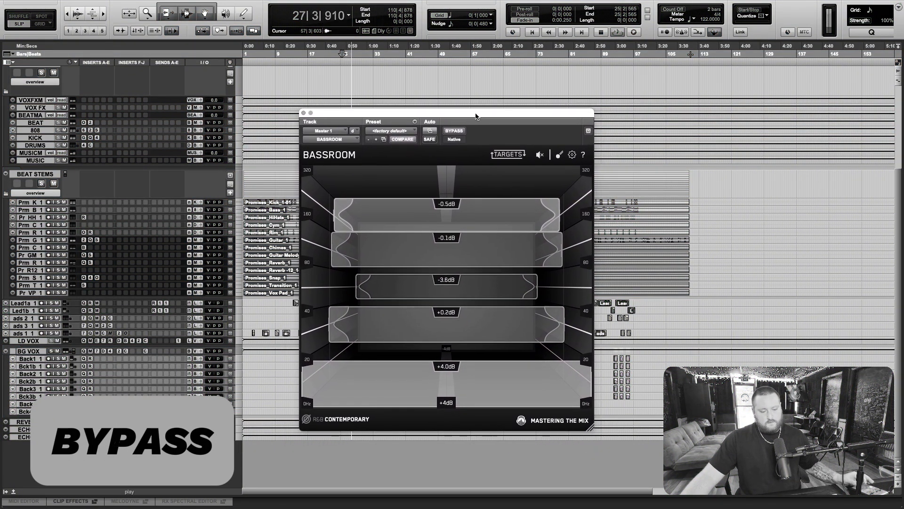
left_click(454, 131)
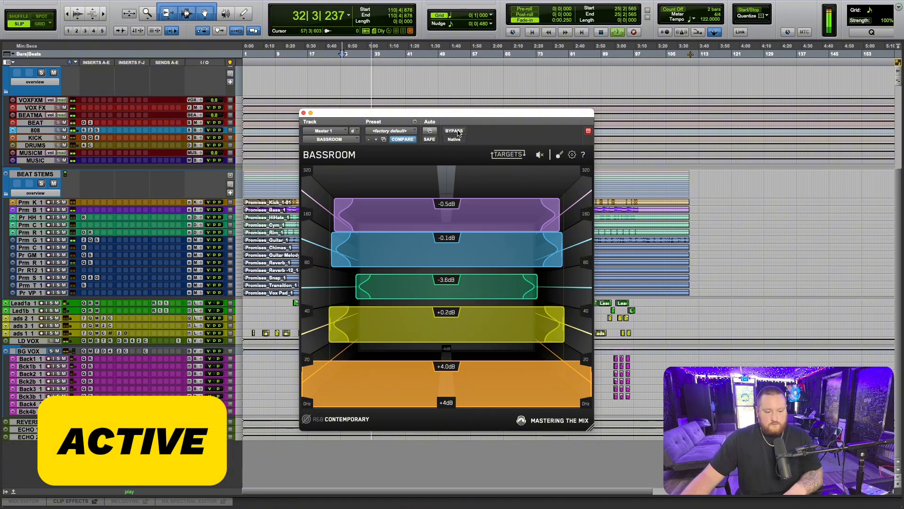
left_click(455, 131)
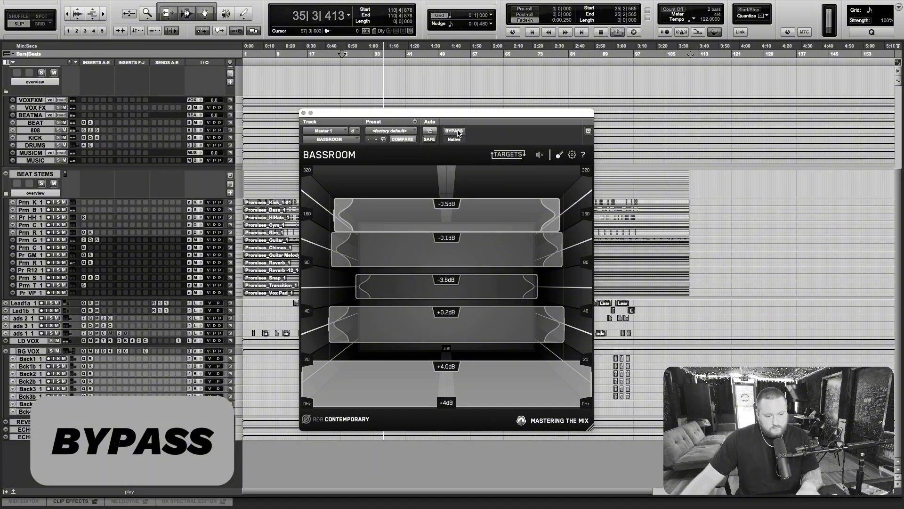
left_click(455, 131)
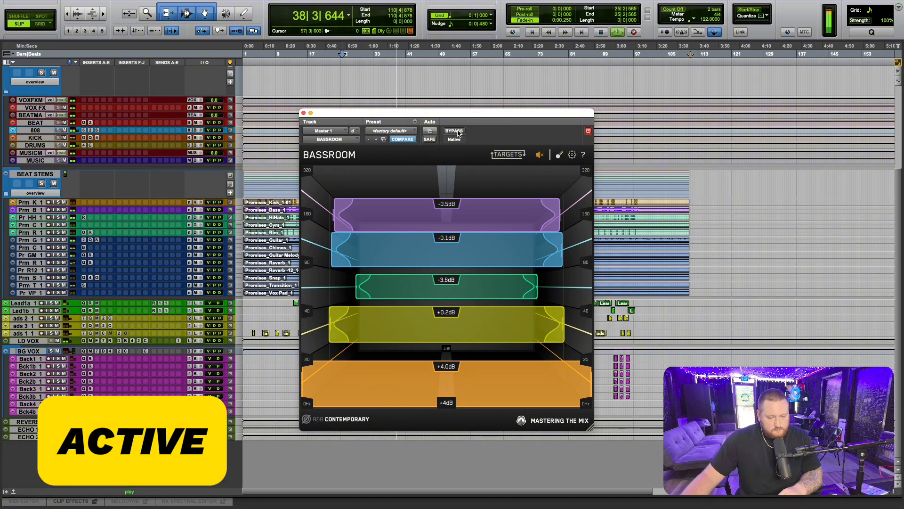
left_click(458, 132)
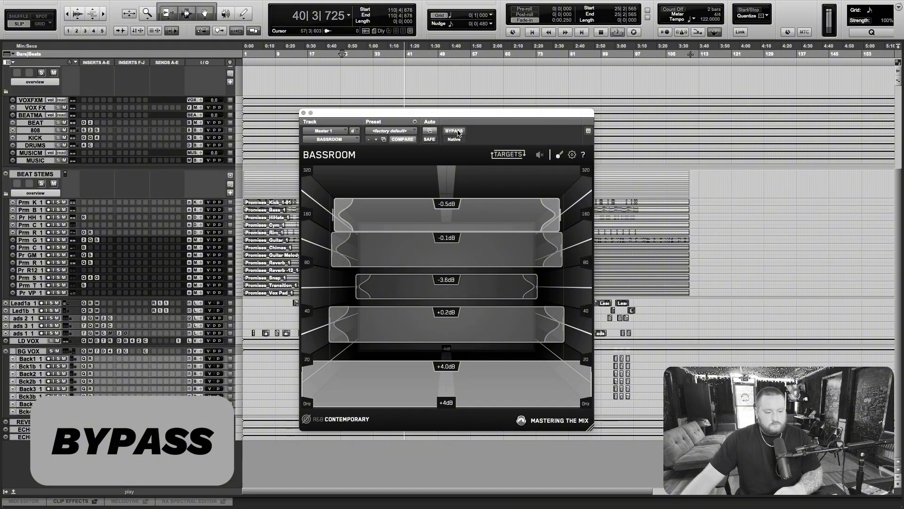
left_click(458, 132)
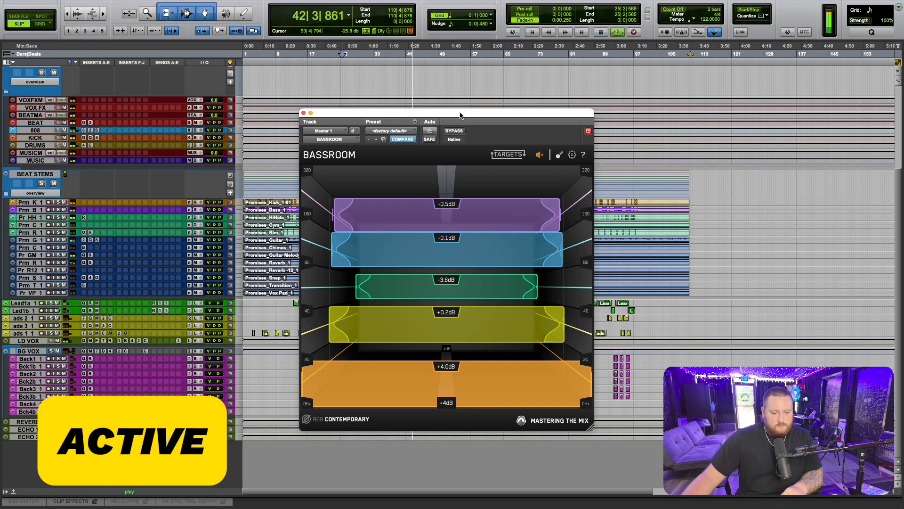
key("space")
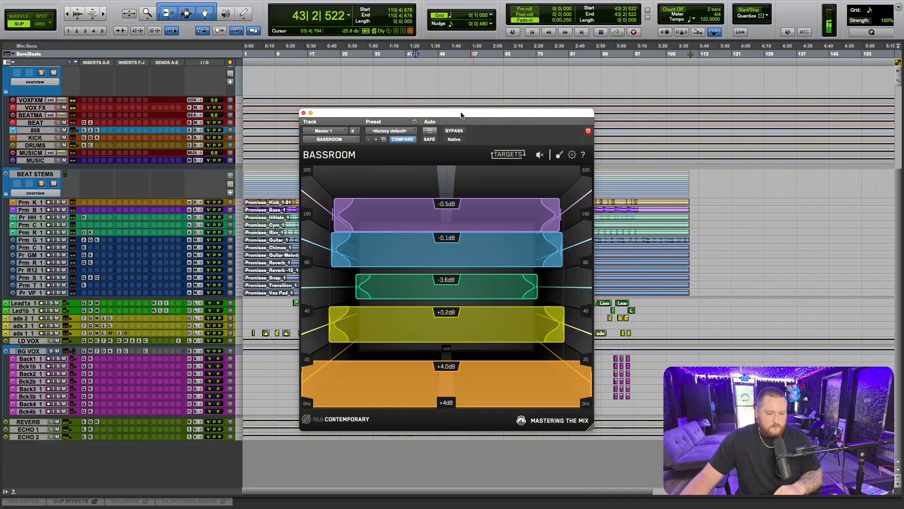
- Zoom in on the timeline and place the playback start at about bar 31, with the BASSROOM window moved out of the way
left_click_drag(460, 116, 451, 135)
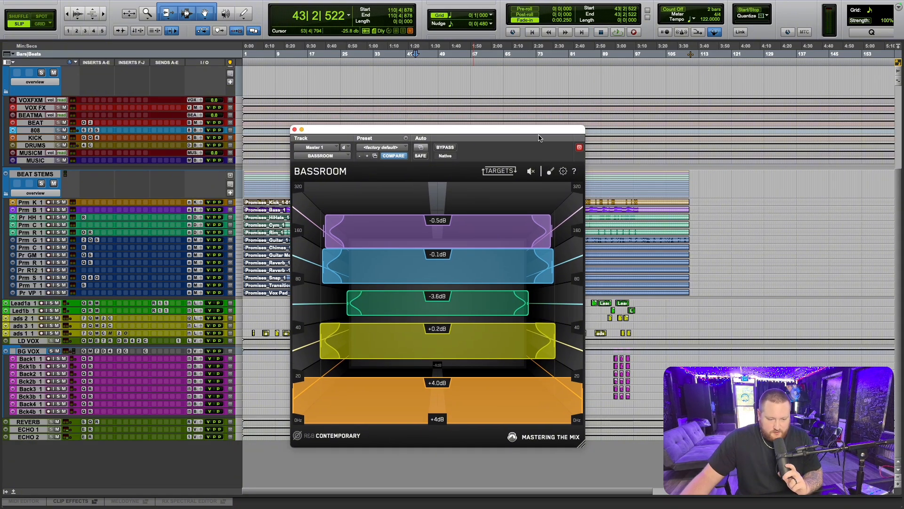
left_click_drag(540, 138, 557, 114)
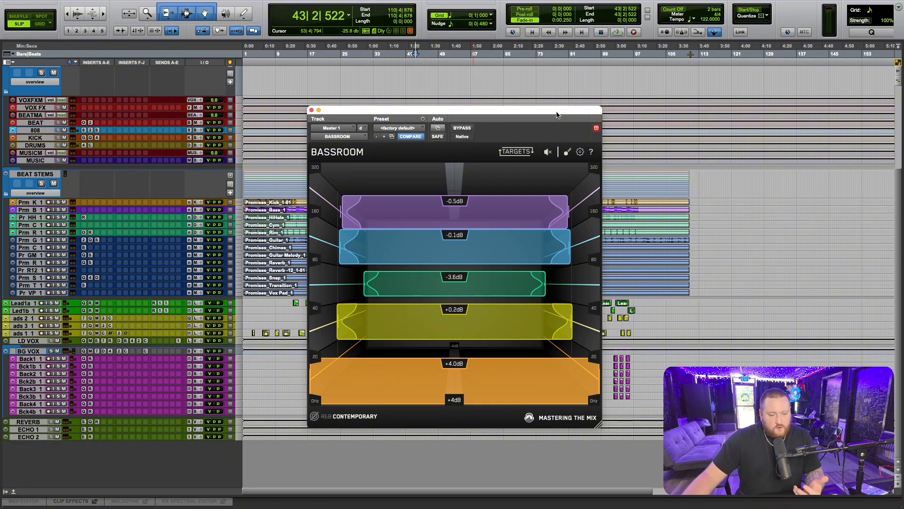
left_click_drag(557, 113, 567, 253)
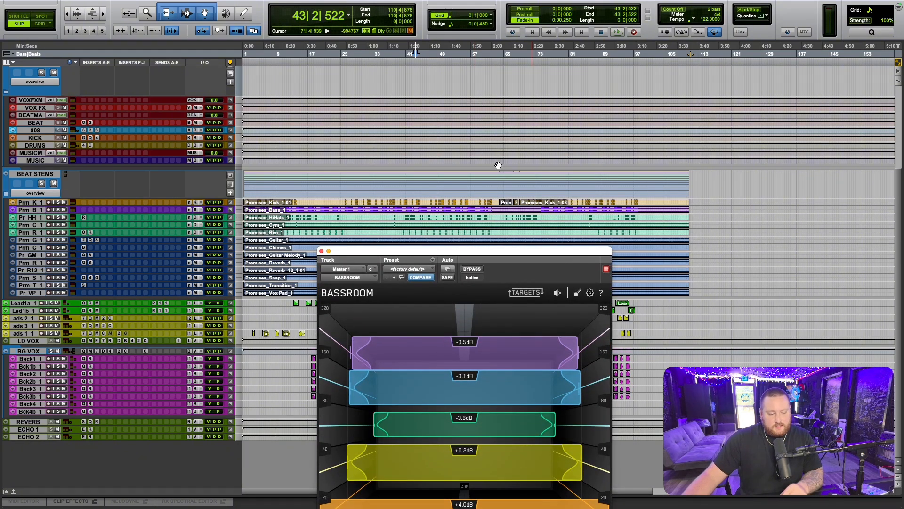
key("t")
scroll(480, 150, "left", 10)
scroll(477, 123, "up", 2)
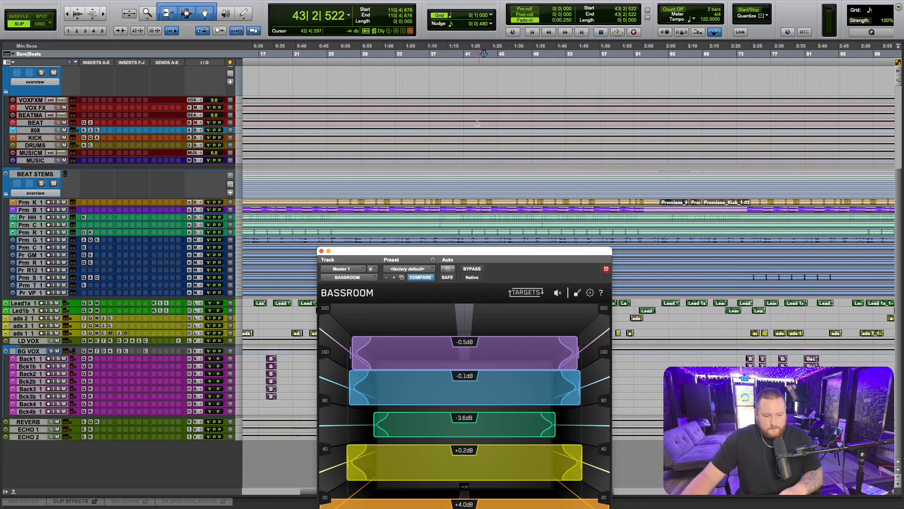
left_click(382, 51)
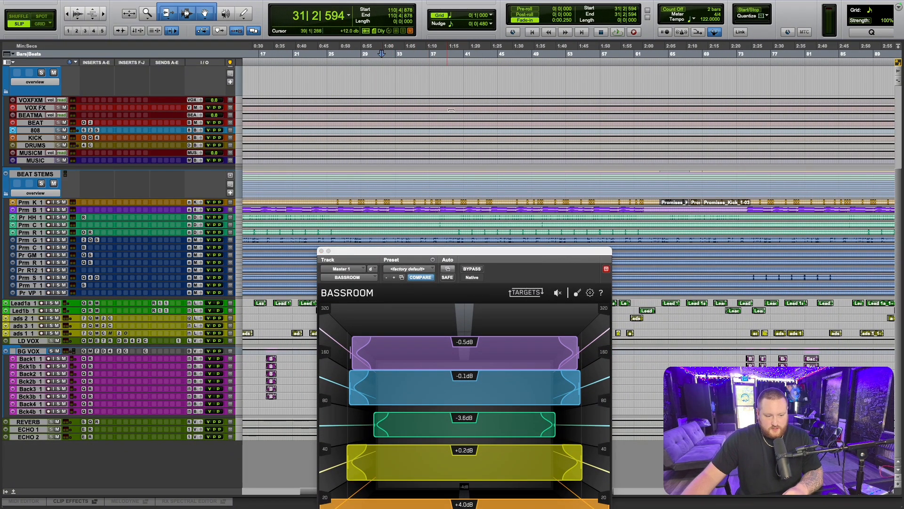
left_click_drag(501, 257, 672, 130)
left_click(387, 51)
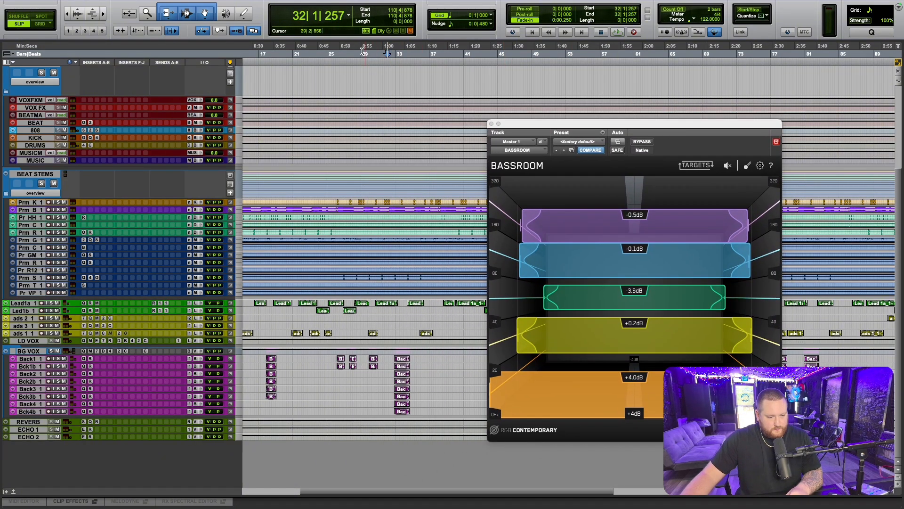
left_click(363, 50)
left_click(380, 51)
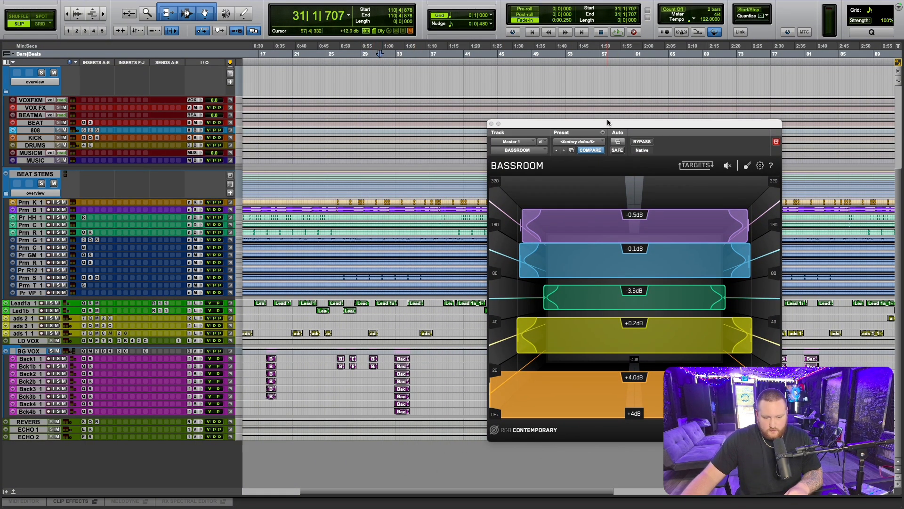
- Play the song from about bar 31 with BASSROOM bypassed, and reactivate it during playback at about bar 34
left_click_drag(606, 123, 559, 57)
left_click(594, 76)
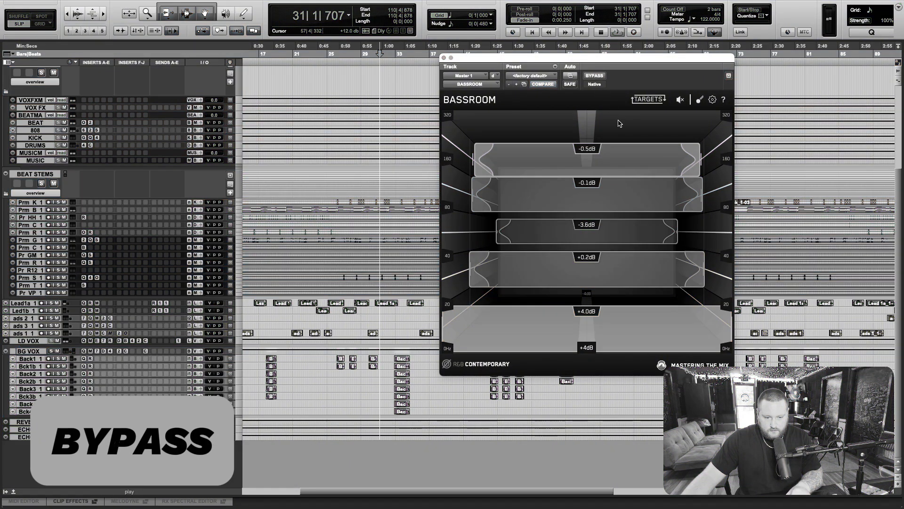
key("space")
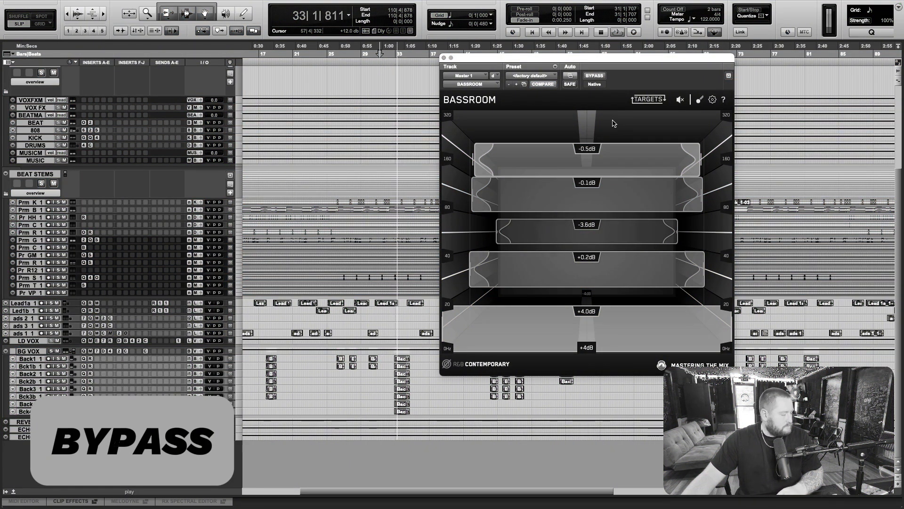
left_click(595, 76)
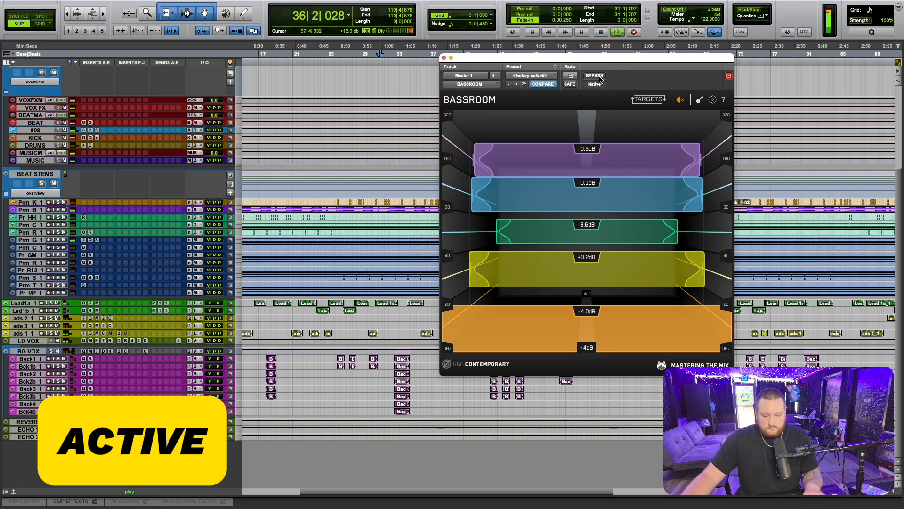
- Lower BASSROOM's orange 0–20 Hz band to +3.0 dB and compare bypassed and active sound up to about bar 45
mouse_move(524, 331)
left_mouse_down()
mouse_move(524, 318)
mouse_move(525, 327)
left_mouse_up()
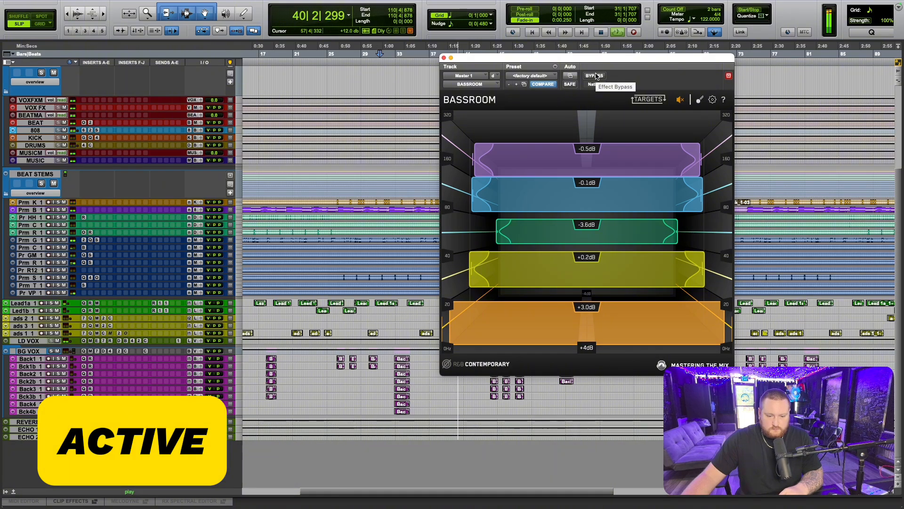
left_click(595, 76)
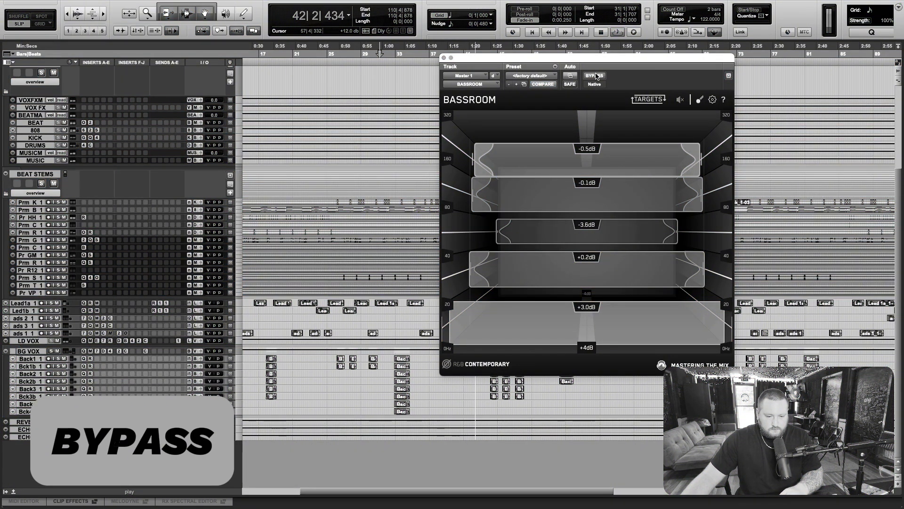
left_click(595, 76)
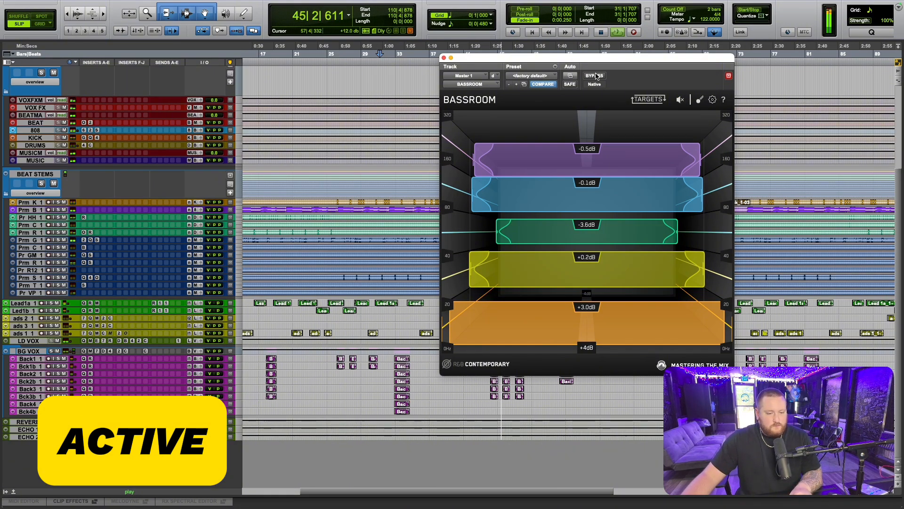
key("space")
left_click_drag(618, 62, 439, 131)
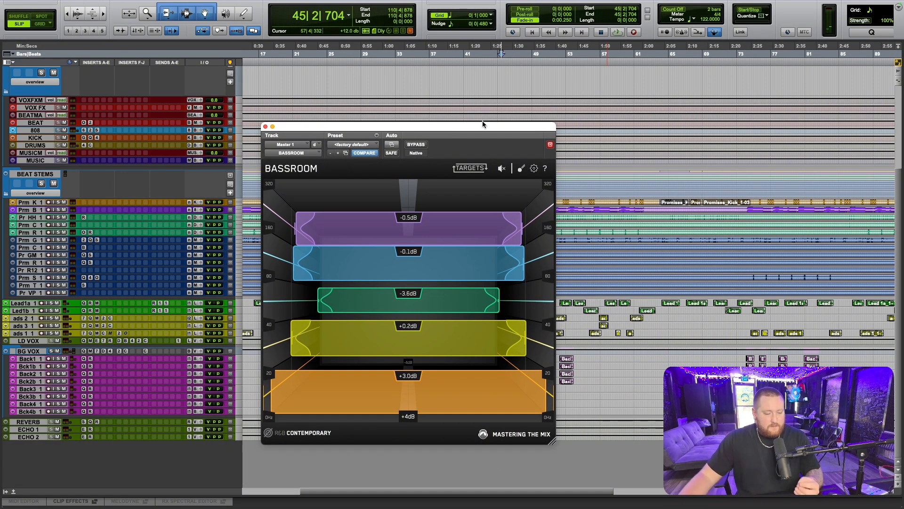
left_click_drag(505, 131, 633, 256)
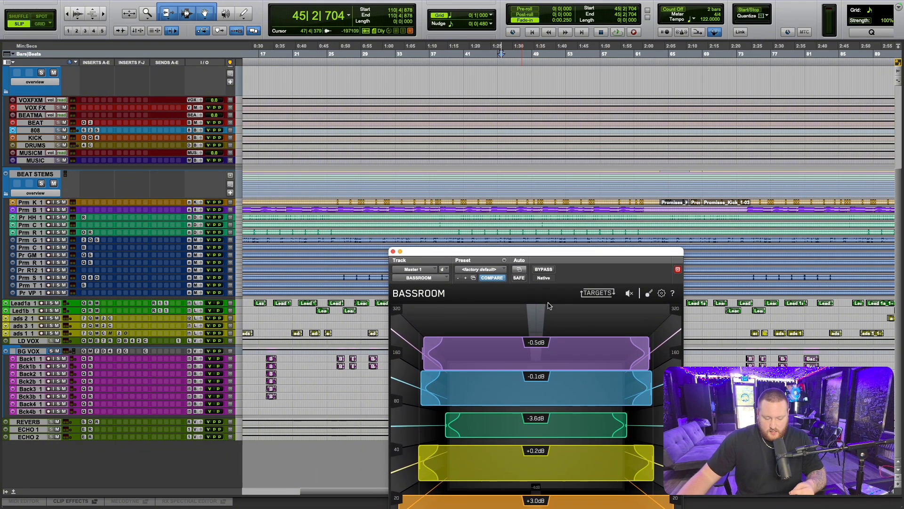
mouse_move(552, 428)
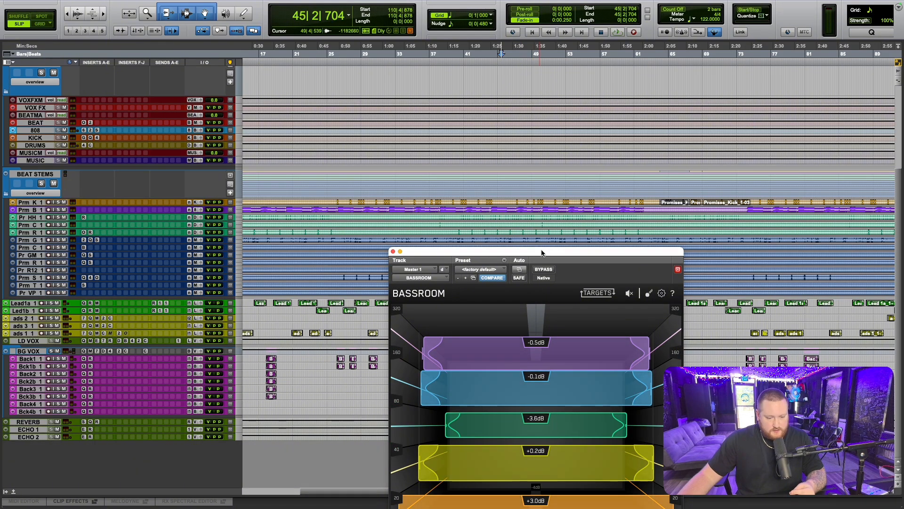
left_click_drag(542, 256, 526, 119)
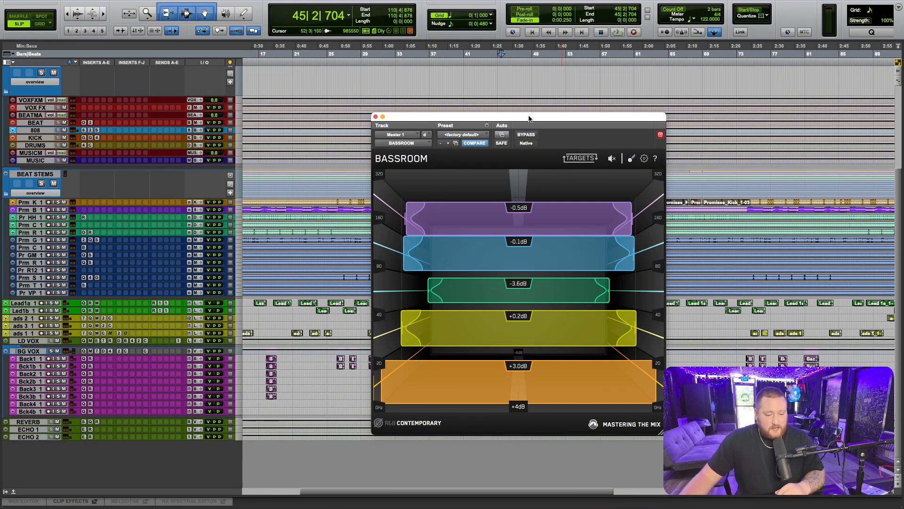
left_click_drag(529, 118, 488, 104)
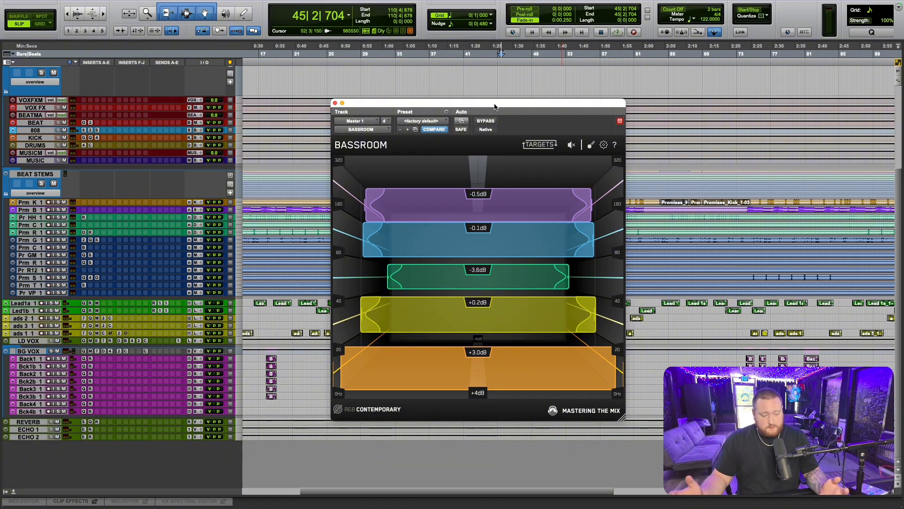
- Bring Master 1's inserts into view, and examine BASSROOM's target genre list and the Q handles of its yellow 20–40 Hz band
scroll(292, 229, "up", 5)
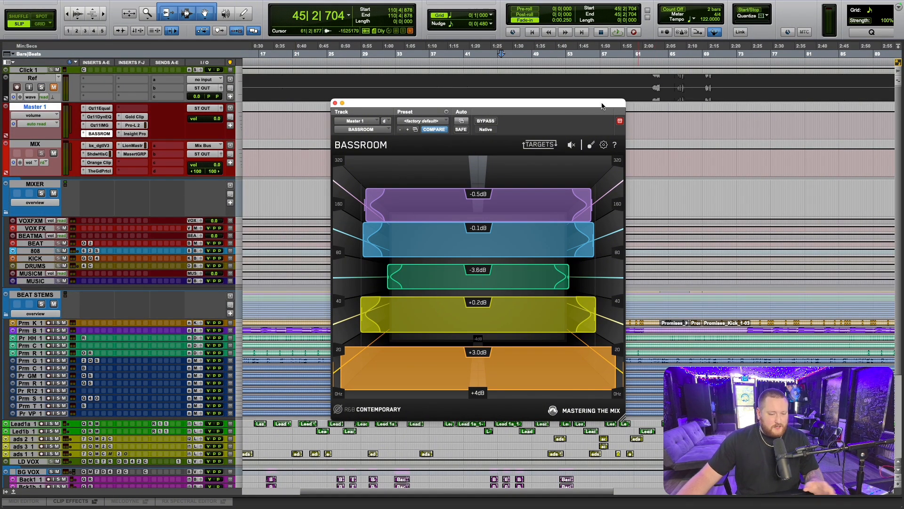
left_click_drag(601, 106, 610, 97)
left_click(383, 401)
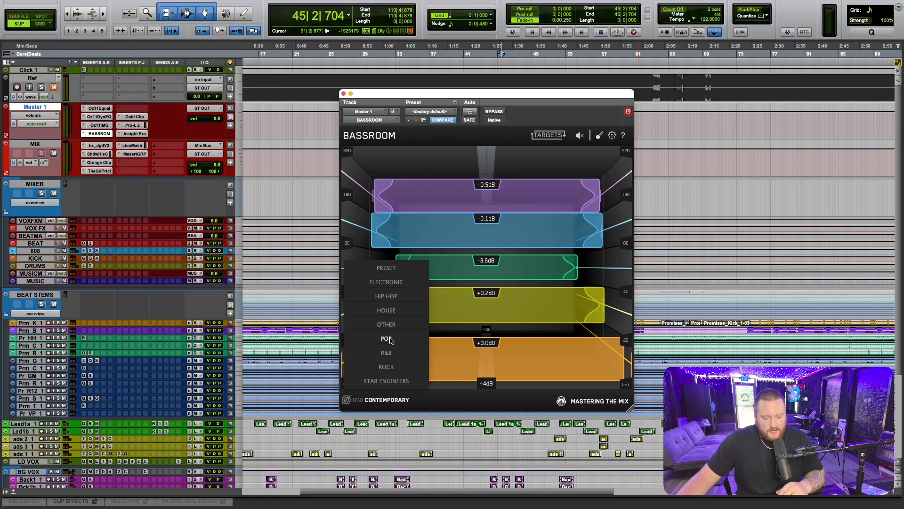
left_click(518, 405)
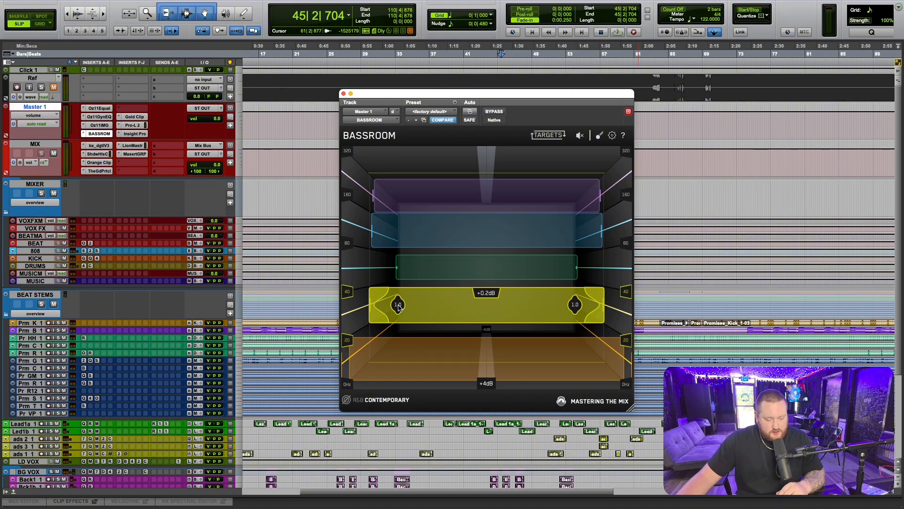
mouse_move(396, 307)
left_mouse_down()
mouse_move(497, 307)
mouse_move(395, 304)
left_mouse_up()
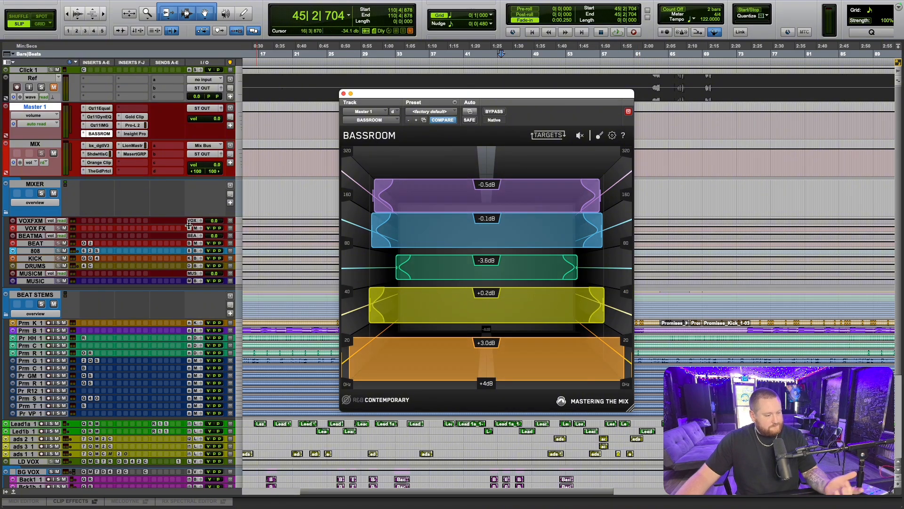
- Open FabFilter Pro-Q 3 on the Back1 track and add a bell boost at about 1132.6 Hz, +8.12 dB, narrowed to a Q of about 4.977
scroll(288, 328, "down", 5)
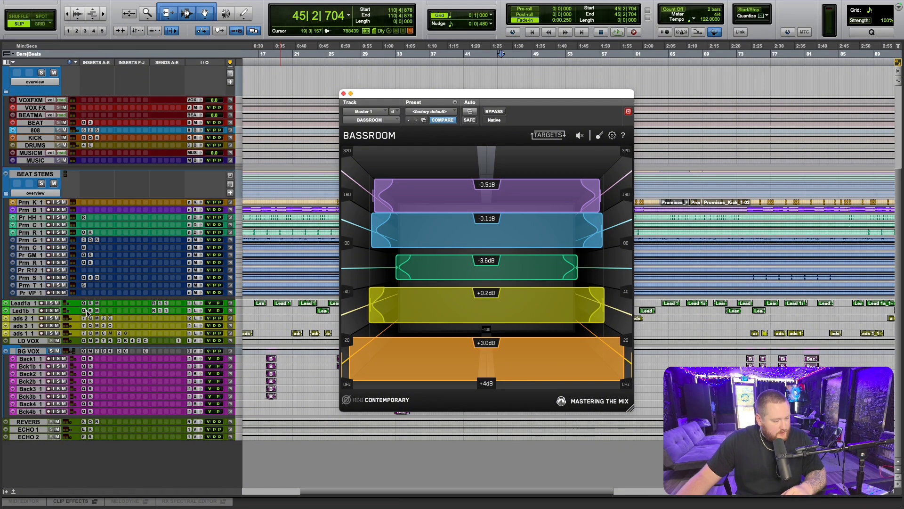
left_click(84, 359)
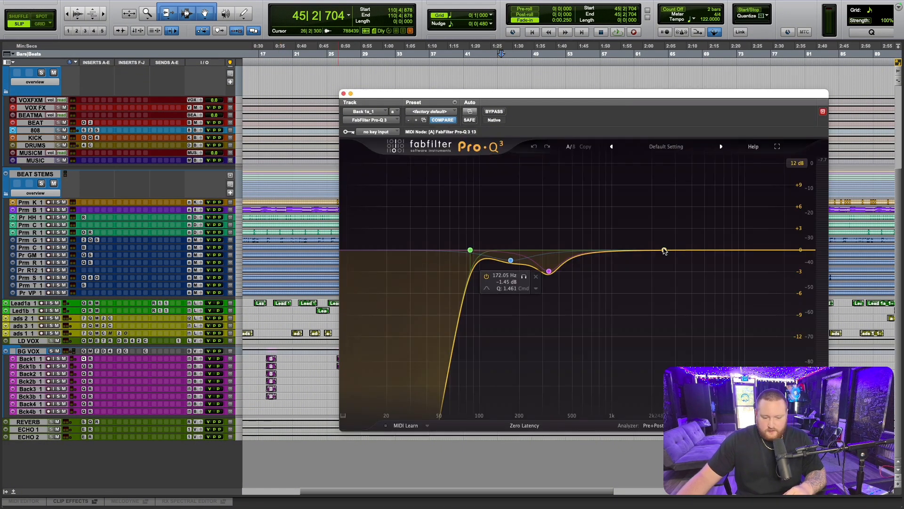
left_click_drag(665, 250, 655, 210)
scroll(620, 193, "up", 3)
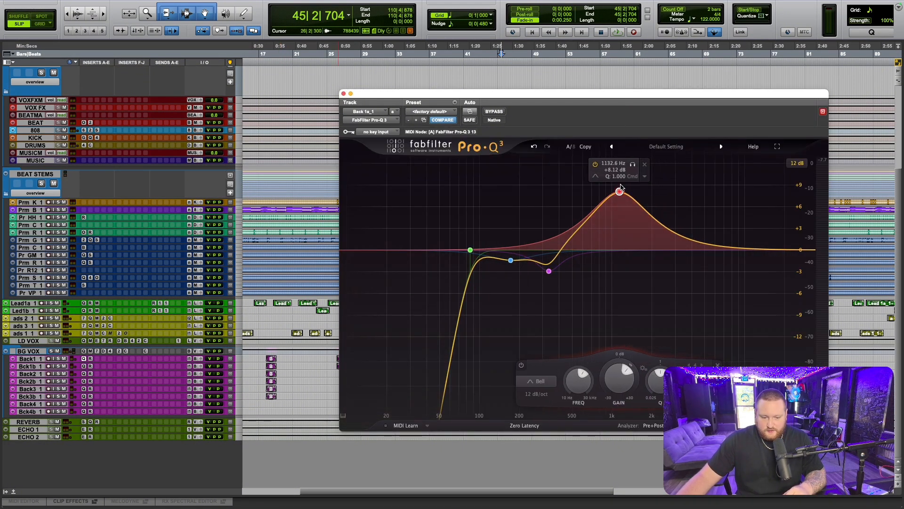
scroll(620, 193, "up", 2)
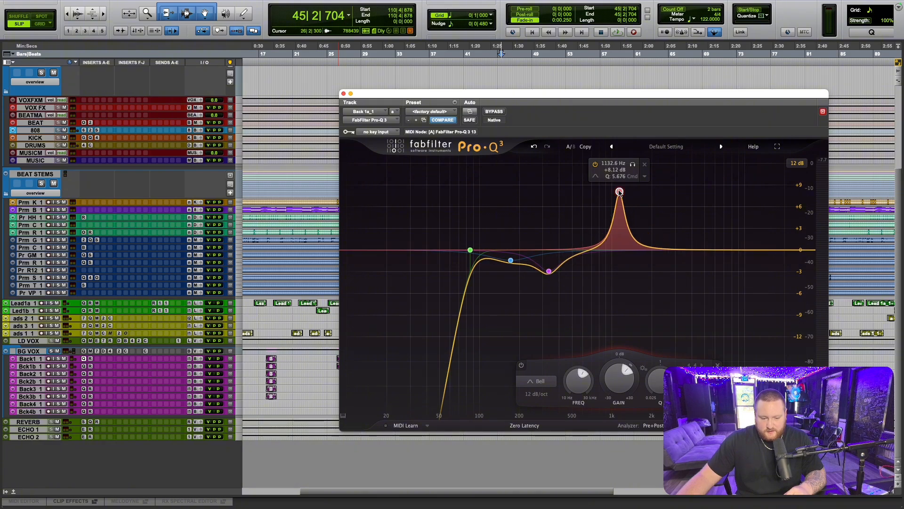
scroll(619, 193, "down", 8)
scroll(620, 193, "up", 10)
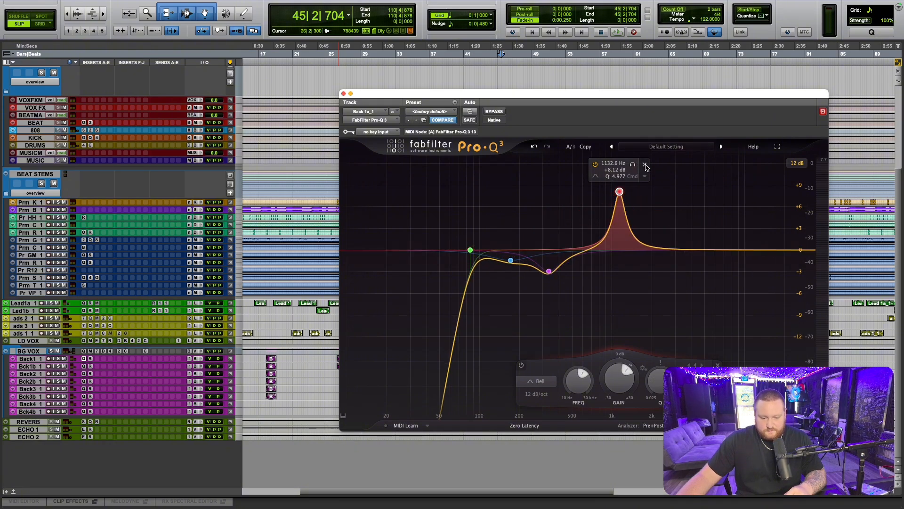